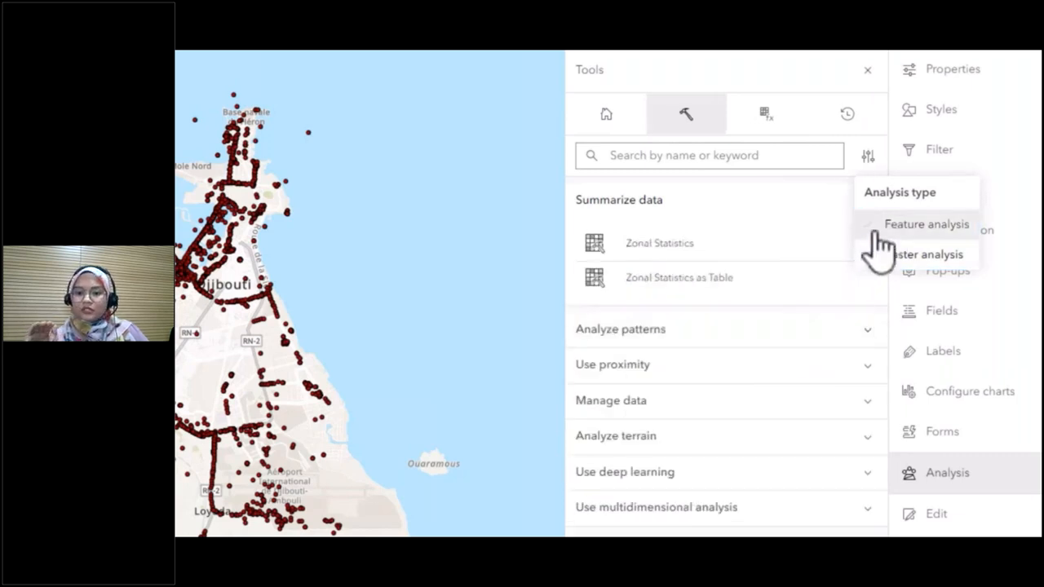
- Clear the analysis type filter and browse the Find locations, Enrich data and Analyze patterns tool categories
click(879, 228)
click(745, 519)
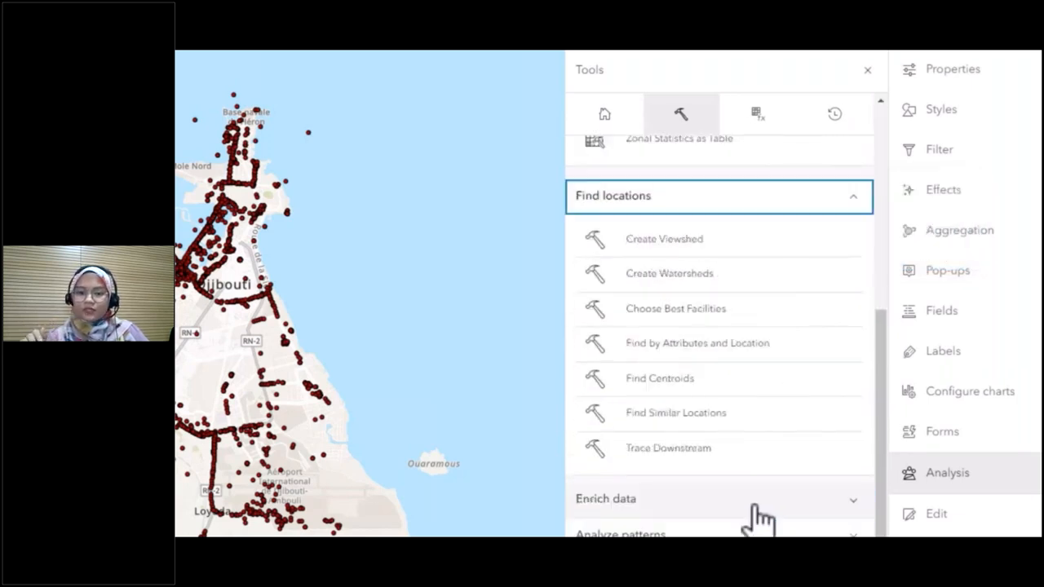
click(775, 479)
click(733, 507)
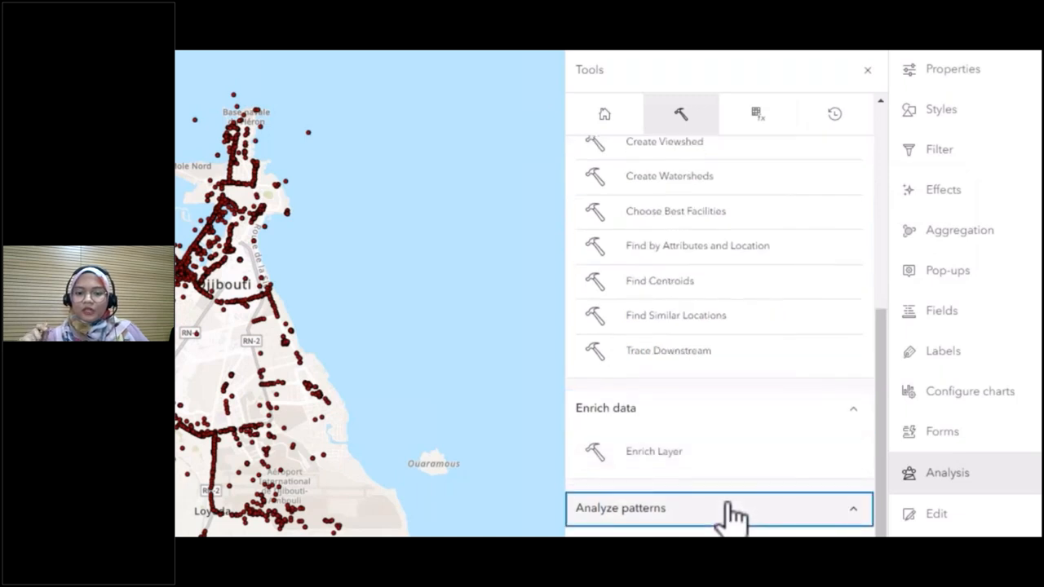
scroll(734, 507, down, 3)
scroll(734, 508, up, 1)
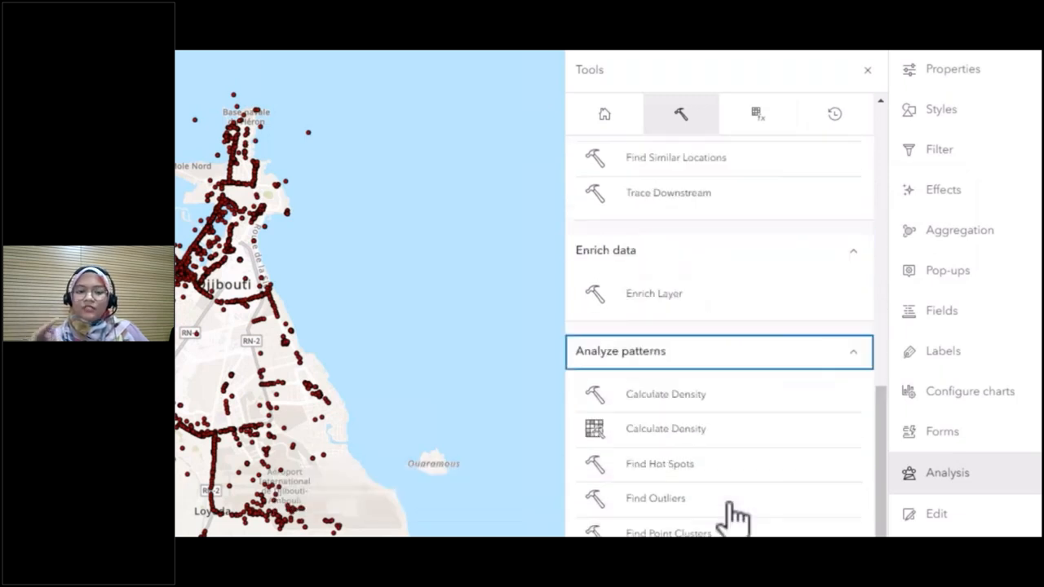
- Search the analysis tools for "Sum"
scroll(734, 507, up, 10)
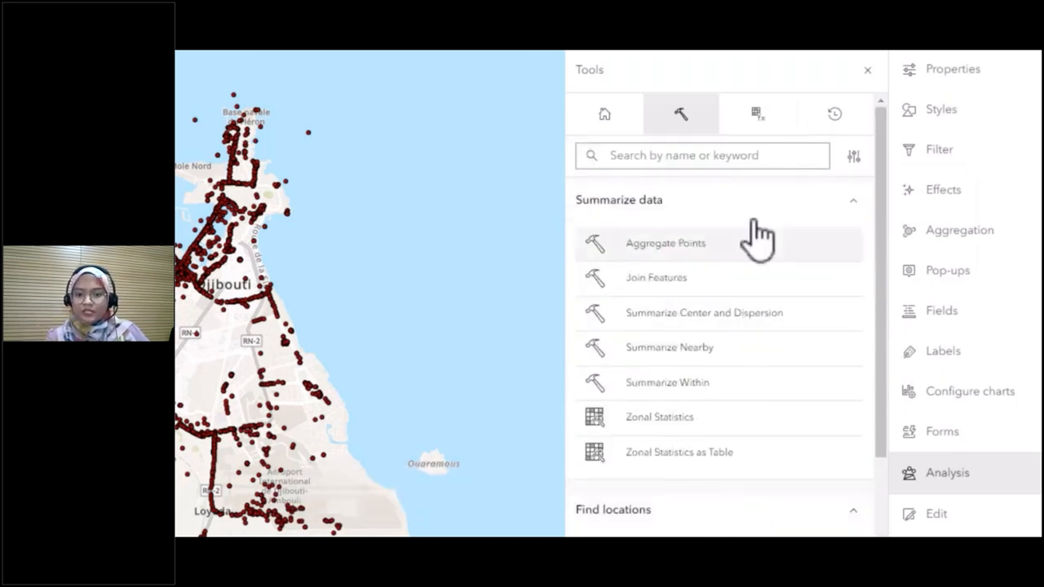
click(750, 156)
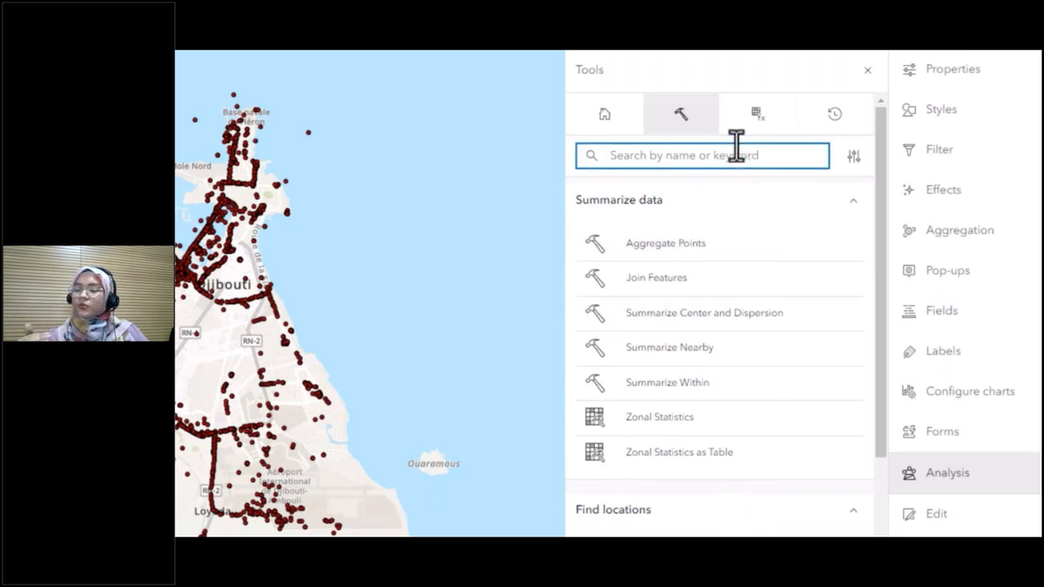
text(Sum)
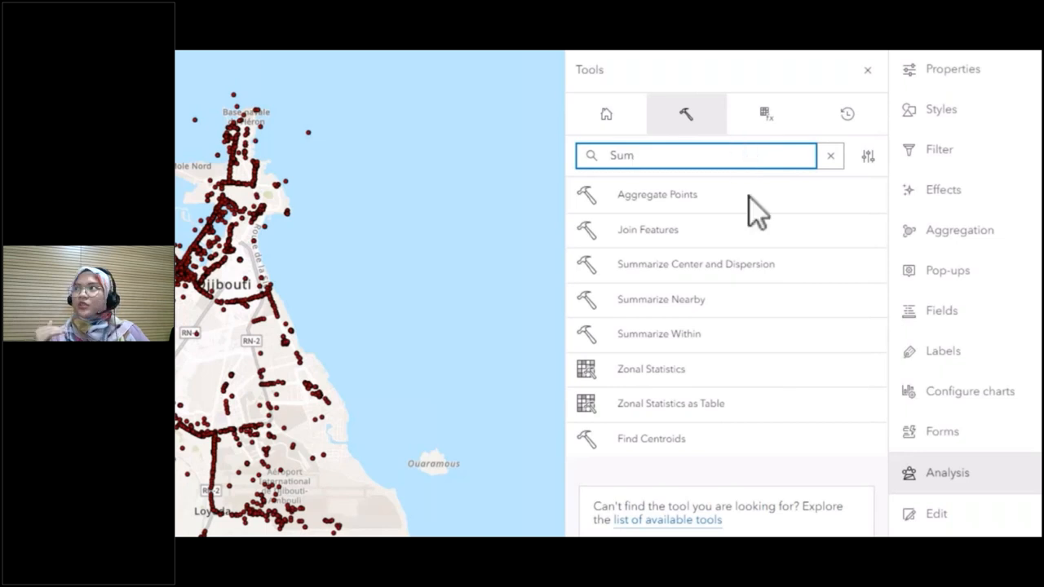
- Browse the Analysis category of the raster functions and open the analysis history
click(787, 127)
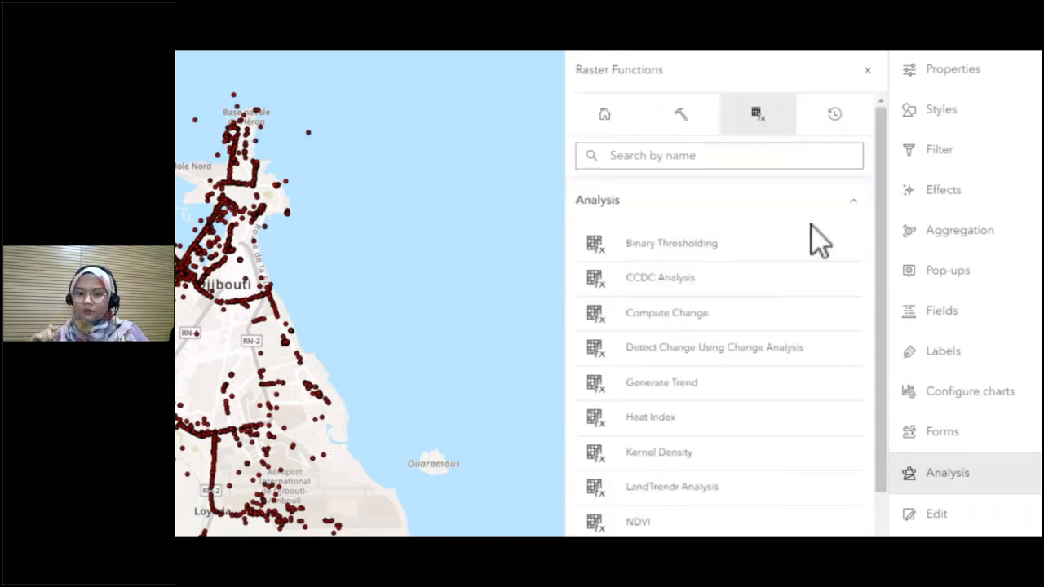
scroll(788, 334, down, 3)
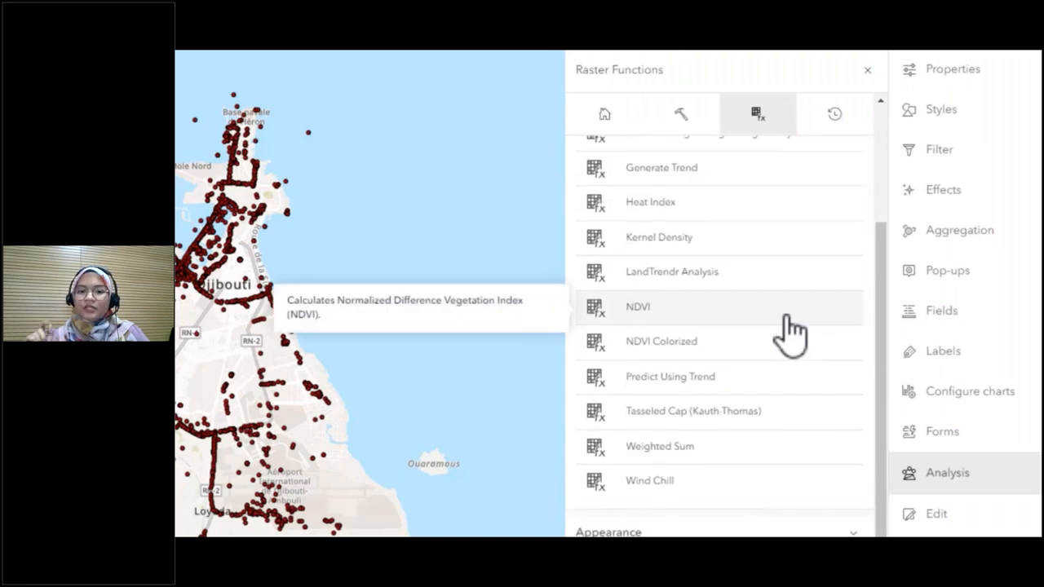
scroll(787, 333, down, 3)
scroll(788, 334, up, 5)
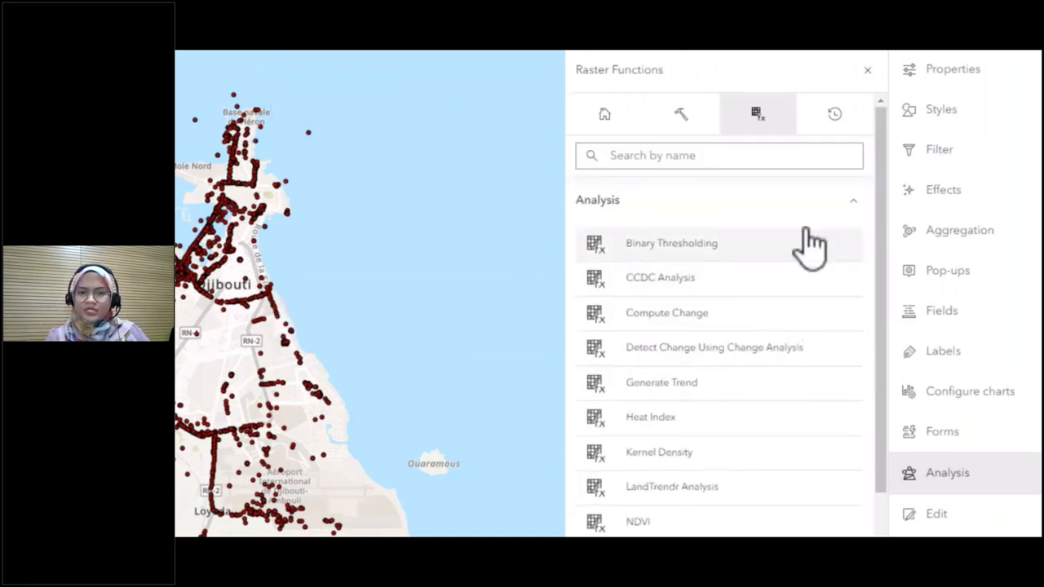
click(832, 122)
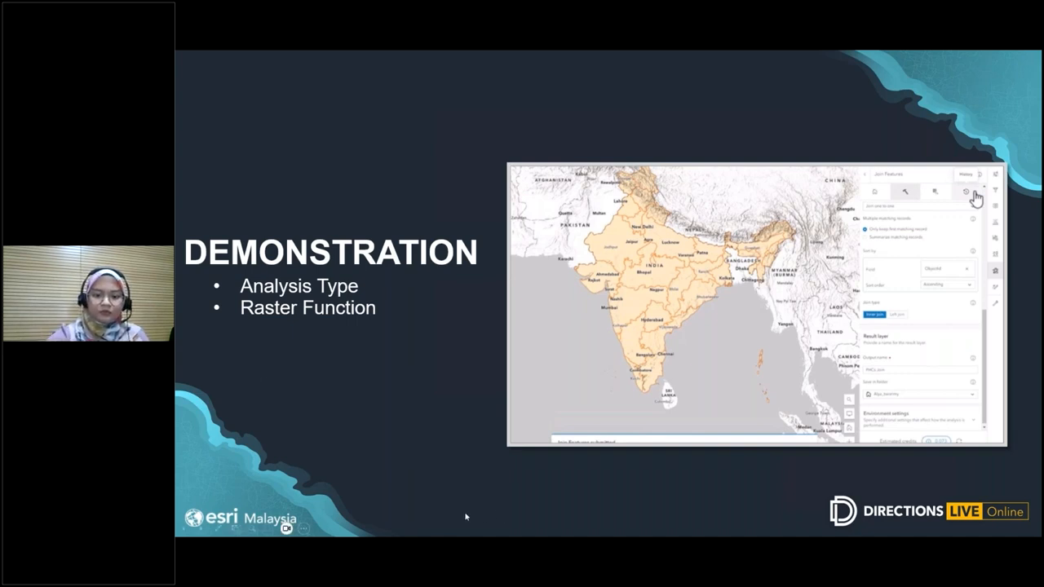
click(528, 429)
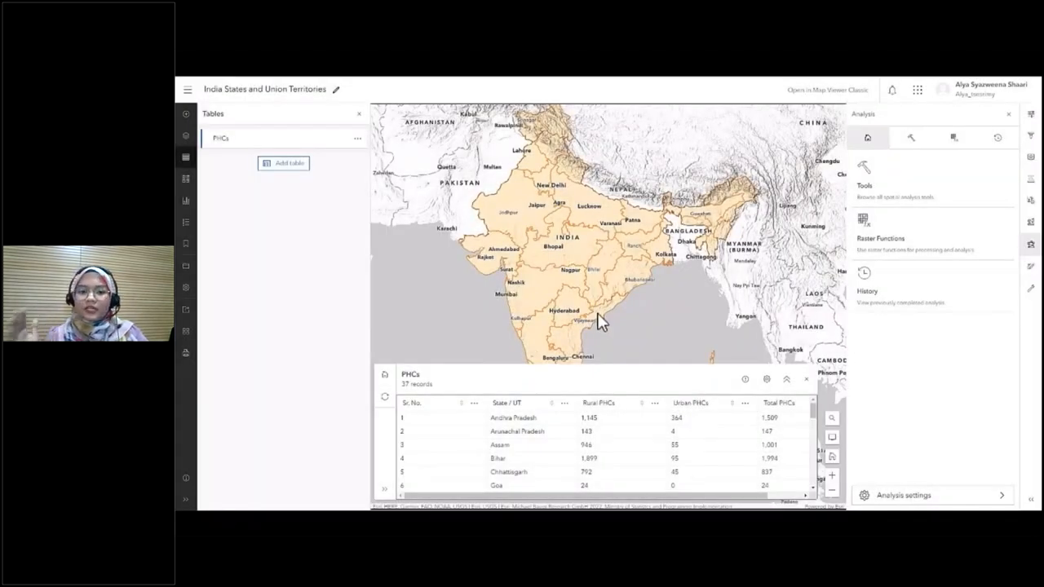
- View the attribute pop-up of Andhra Pradesh on the map, and close both it and the PHCs table
click(598, 320)
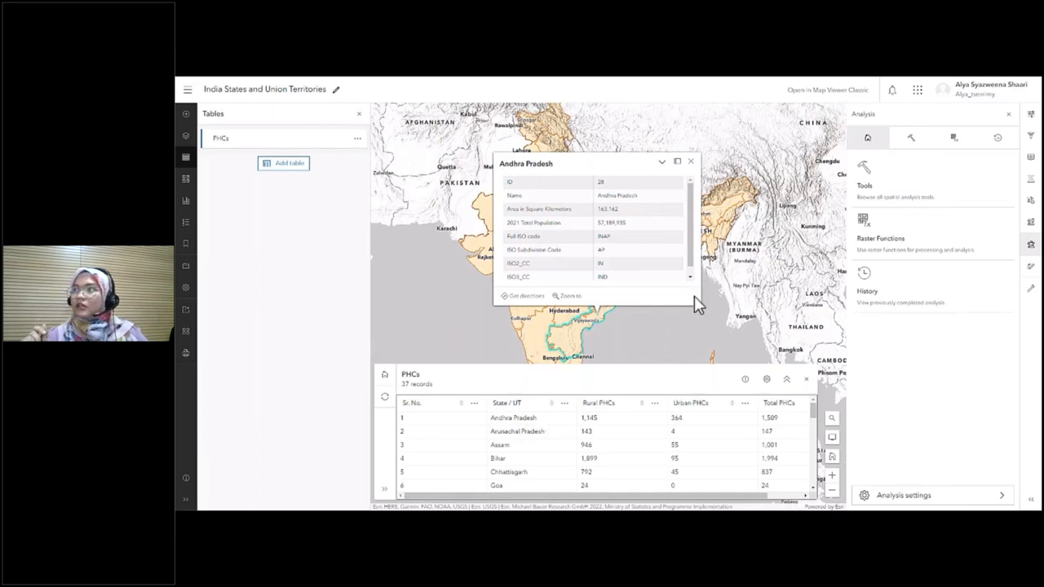
click(691, 167)
click(805, 379)
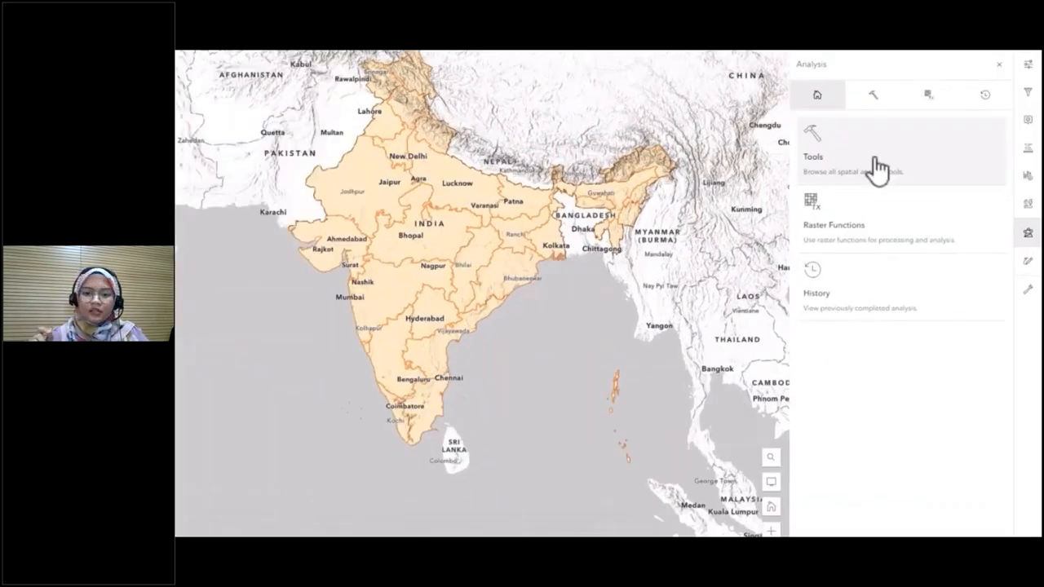
- Search the analysis tools for "join" and open the Join Features tool
click(877, 170)
click(885, 123)
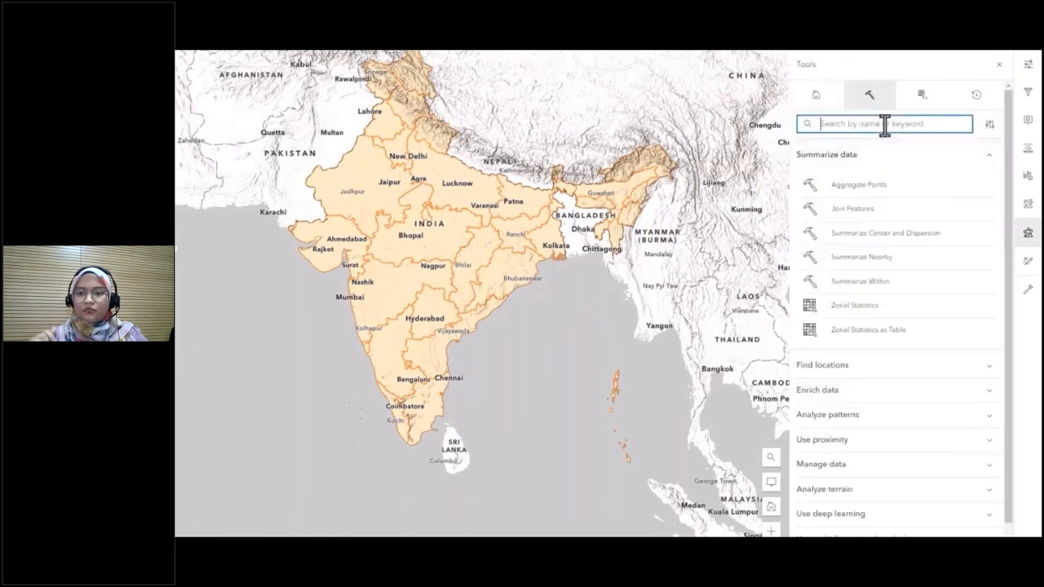
text(join)
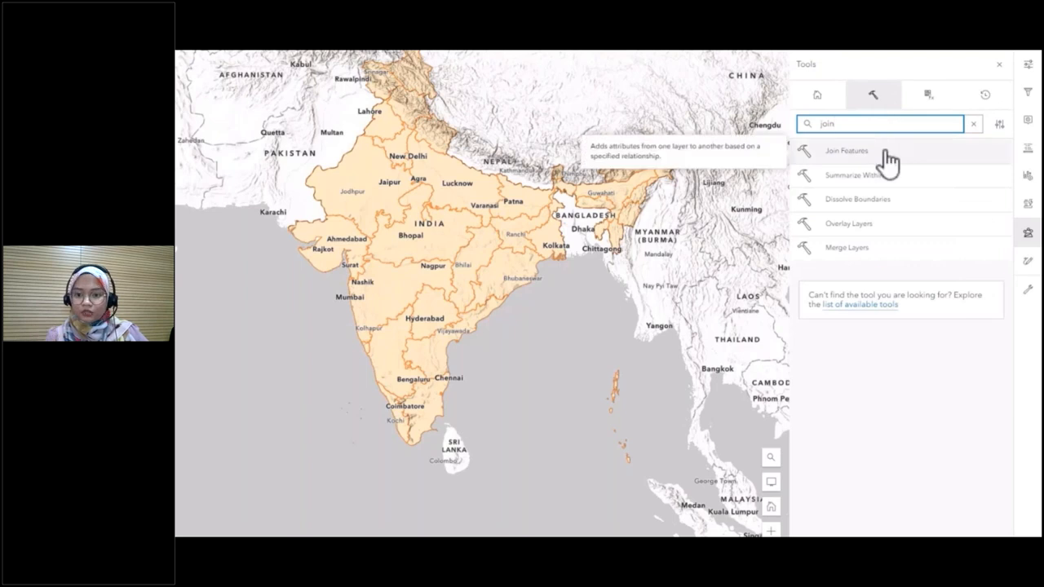
click(885, 153)
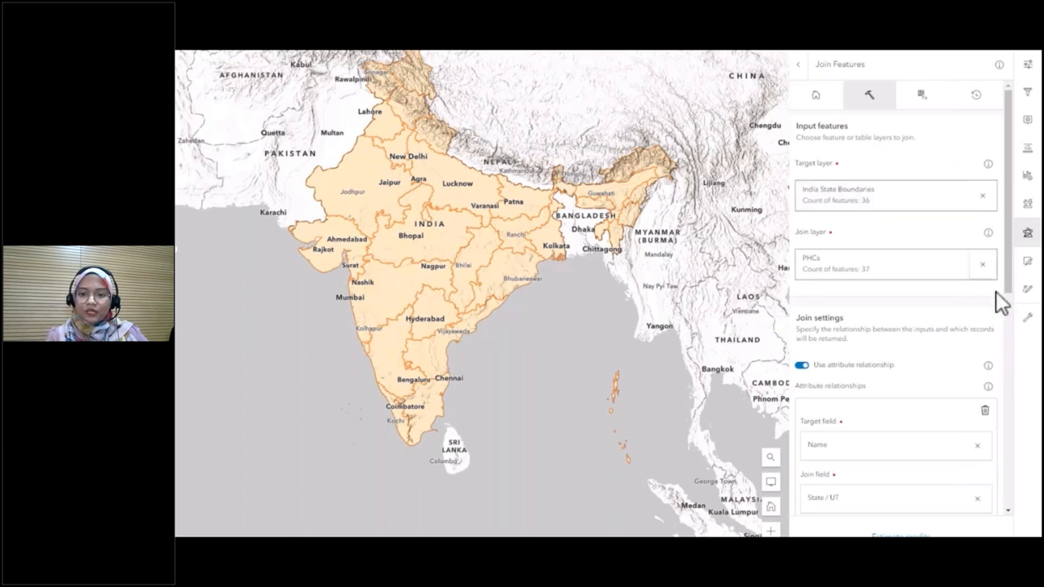
- Review the Join Features settings and name the output layer "PHCs Join"
scroll(991, 301, down, 4)
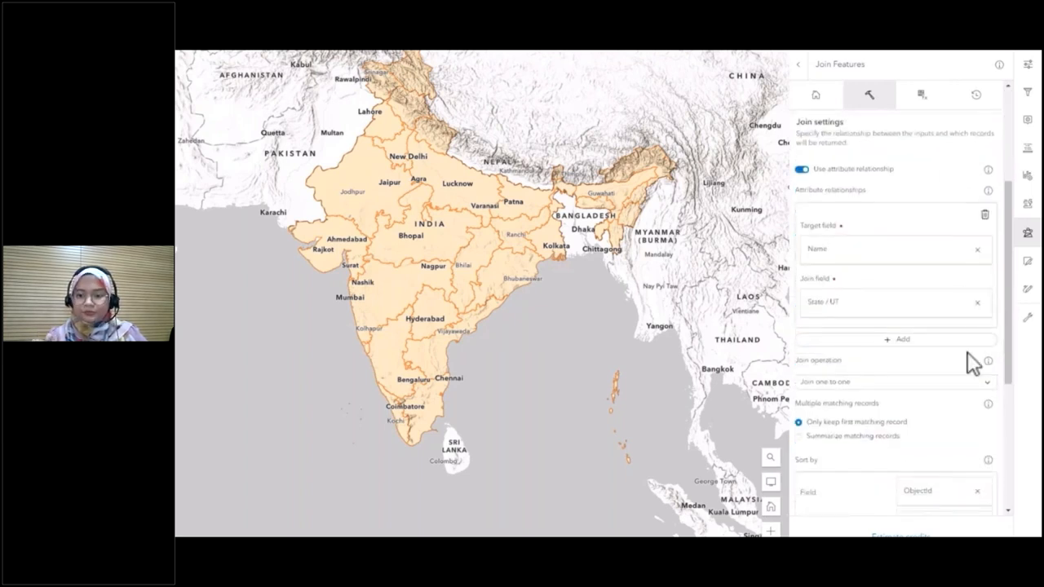
scroll(938, 365, down, 4)
scroll(906, 364, down, 1)
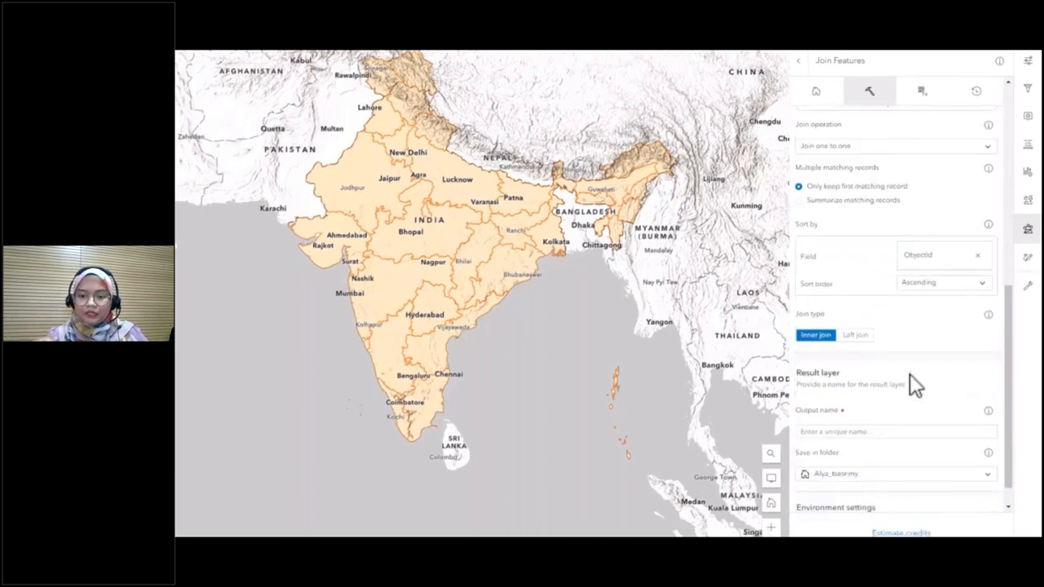
click(884, 365)
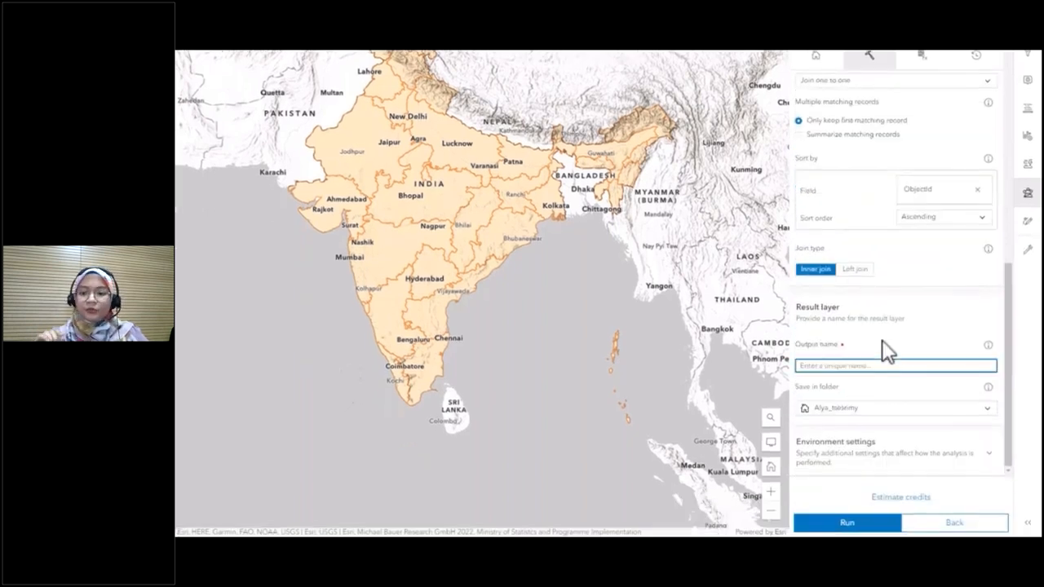
text(PH)
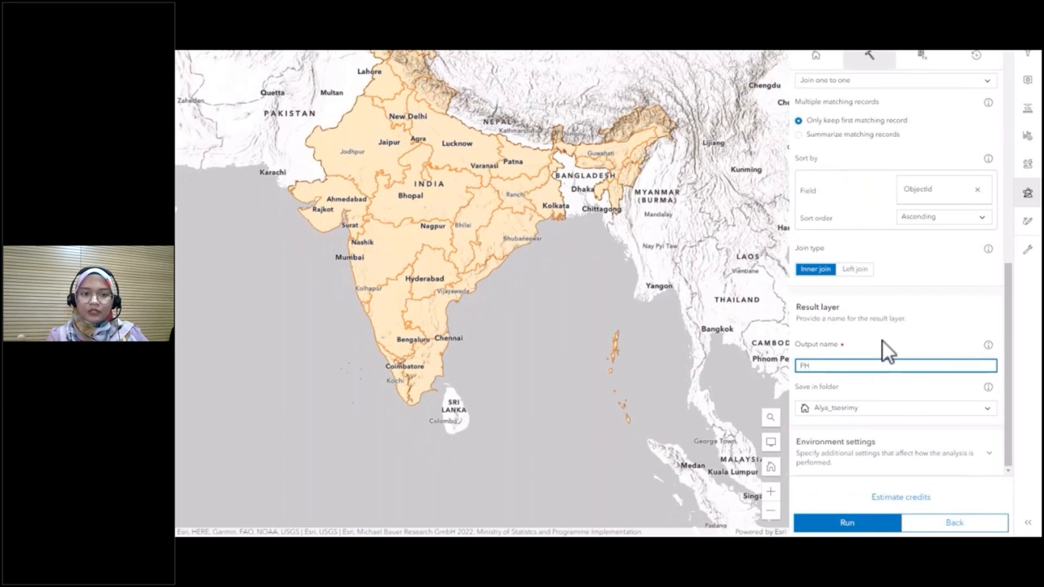
text(Cs Joi)
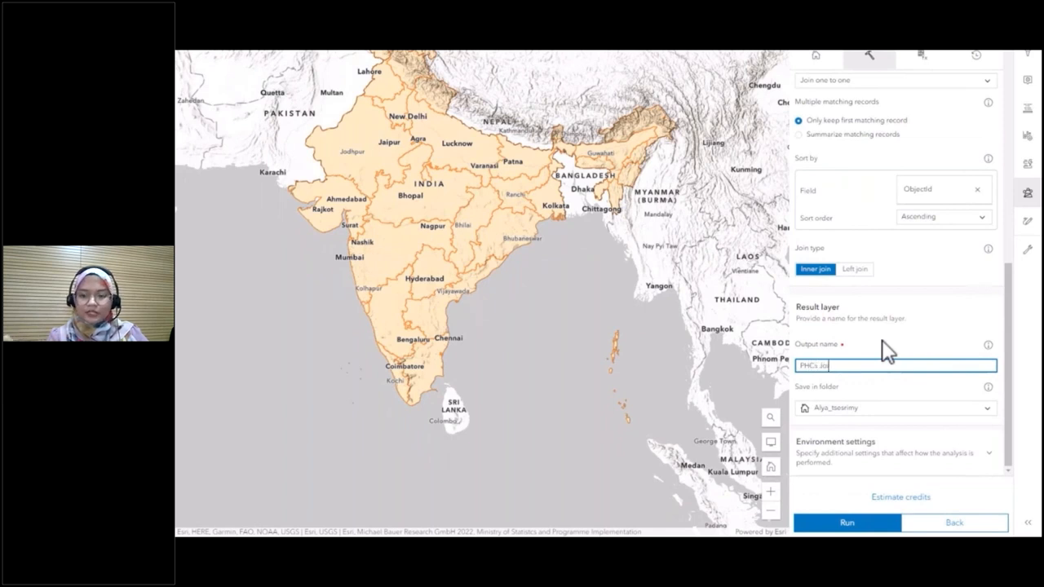
text(n)
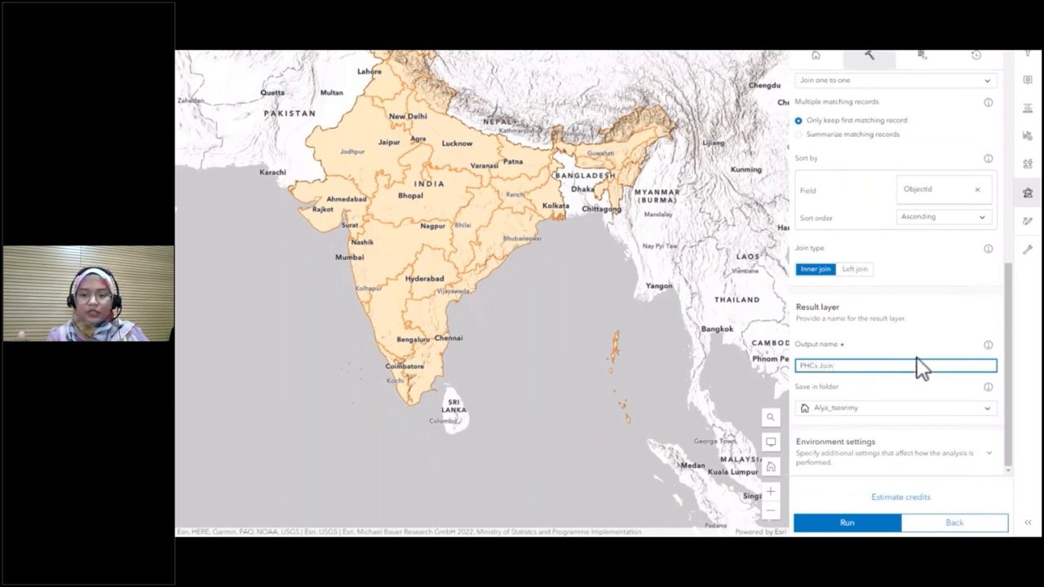
- Estimate the credits for the join and run it, opening the analysis history to follow the job
click(900, 498)
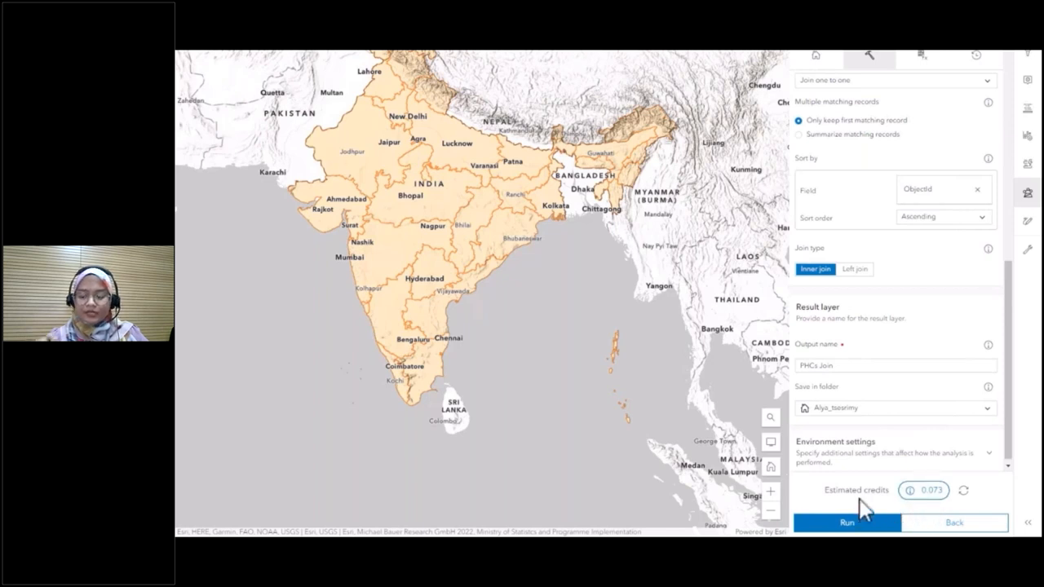
click(846, 524)
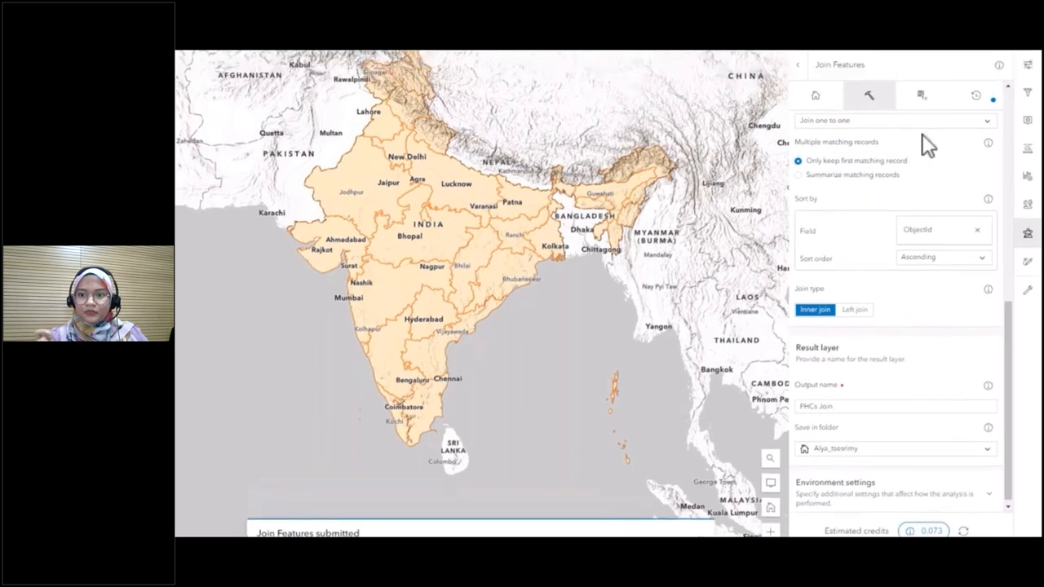
click(988, 97)
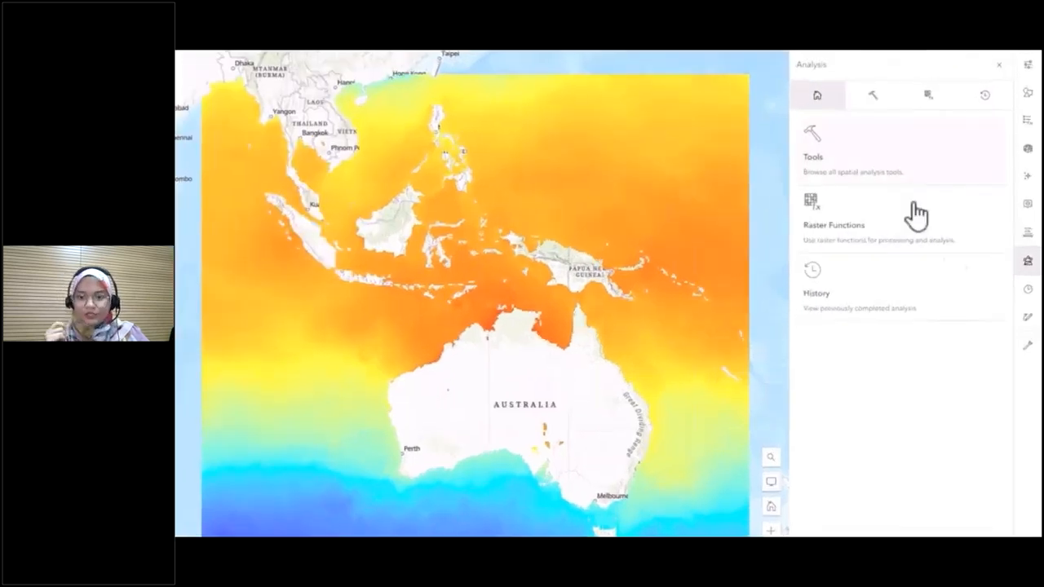
- Filter the analysis tools to Raster analysis and open Generate Trend Raster from the multidimensional analysis category
click(895, 159)
click(994, 130)
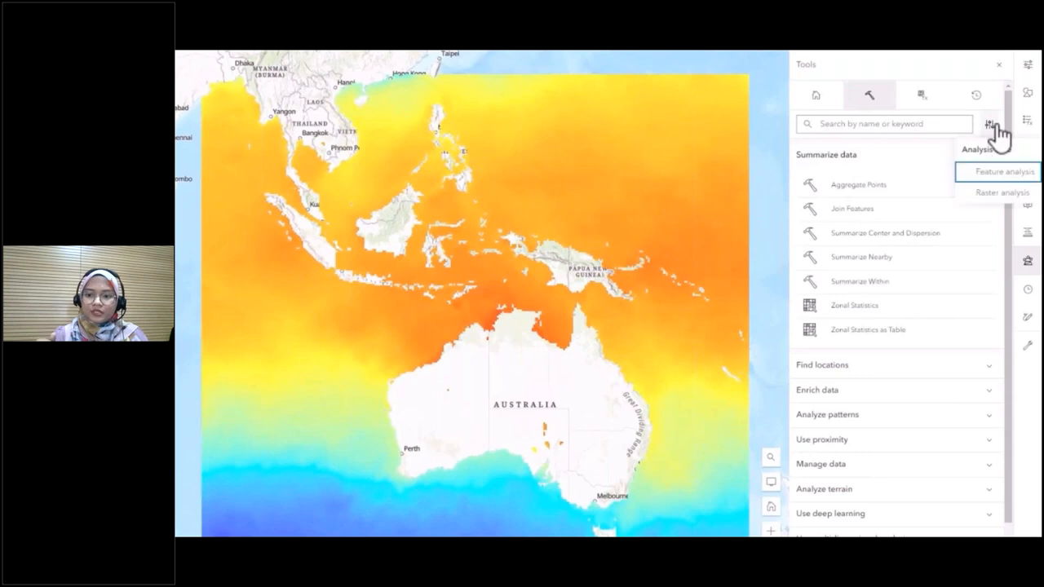
click(990, 196)
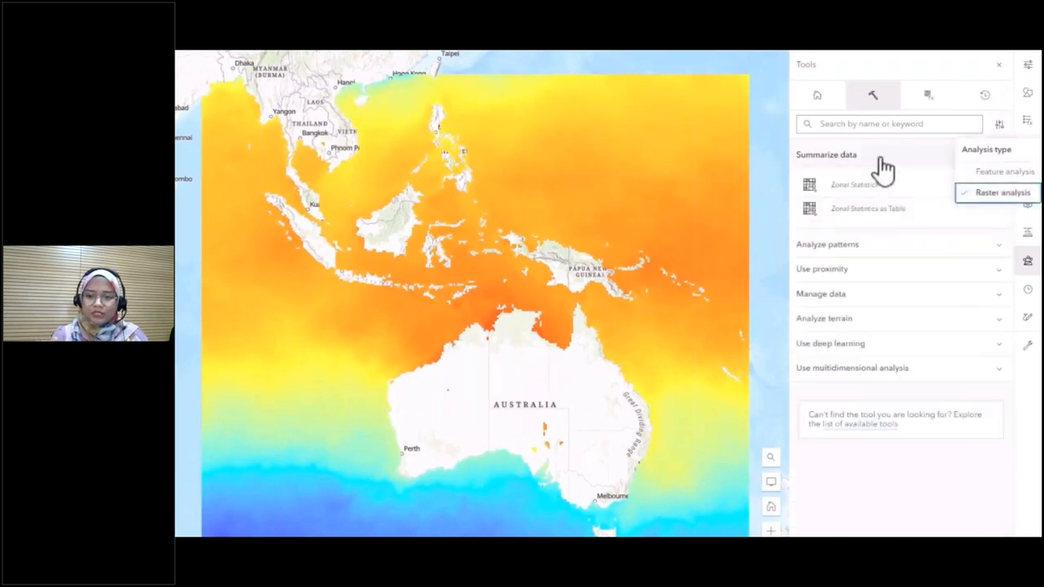
click(950, 375)
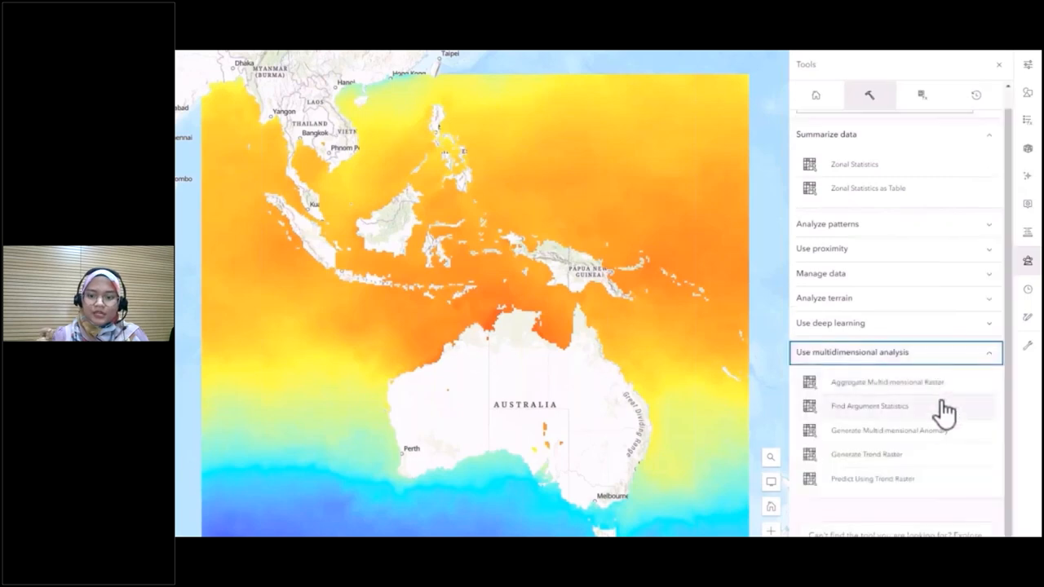
click(931, 456)
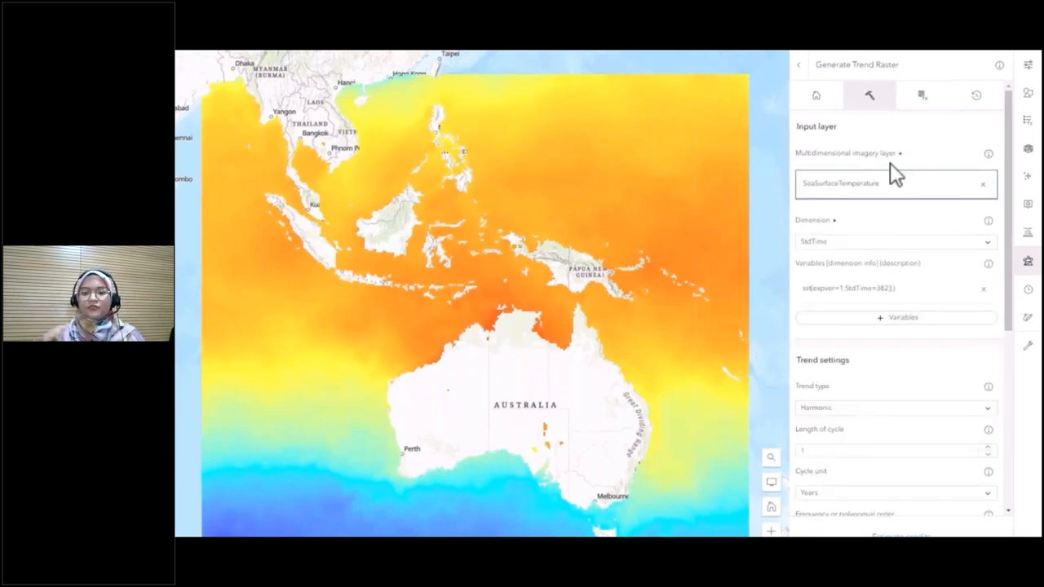
- Name the trend output layer "Sea Surface Trend" and run Generate Trend Raster after estimating its credits
scroll(918, 310, down, 5)
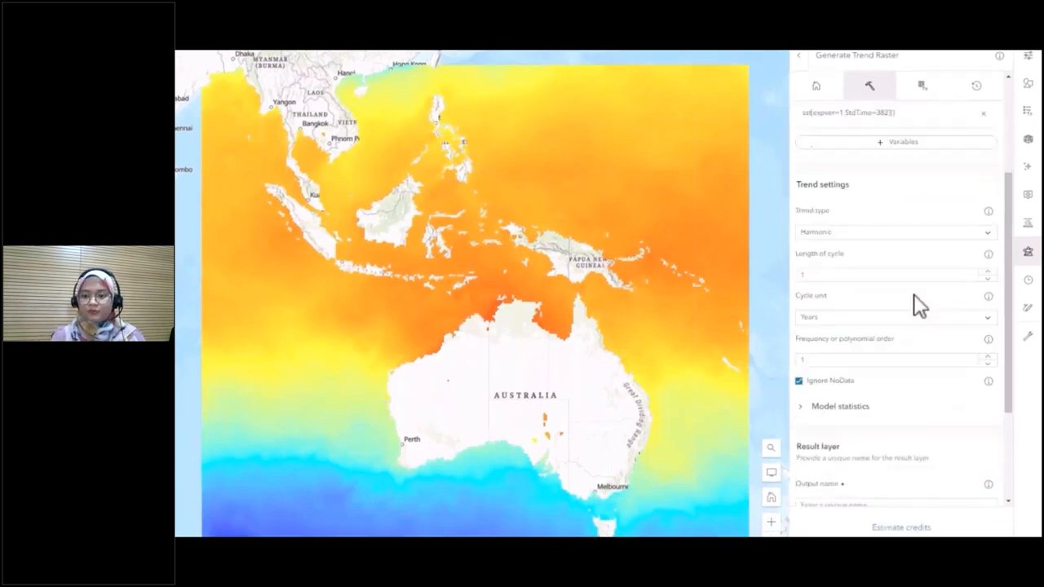
scroll(913, 275, down, 2)
click(885, 322)
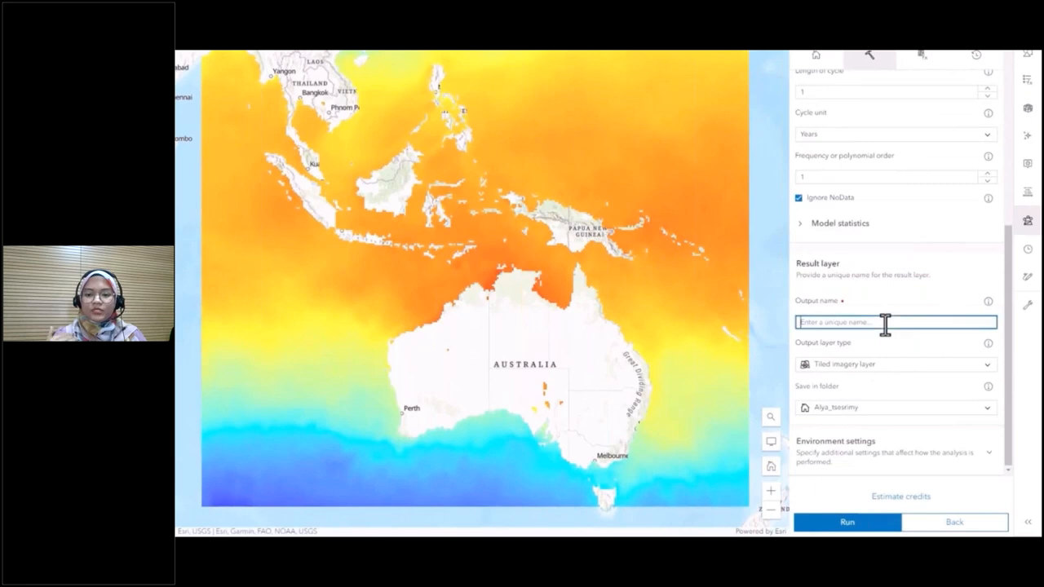
text(Sea Su)
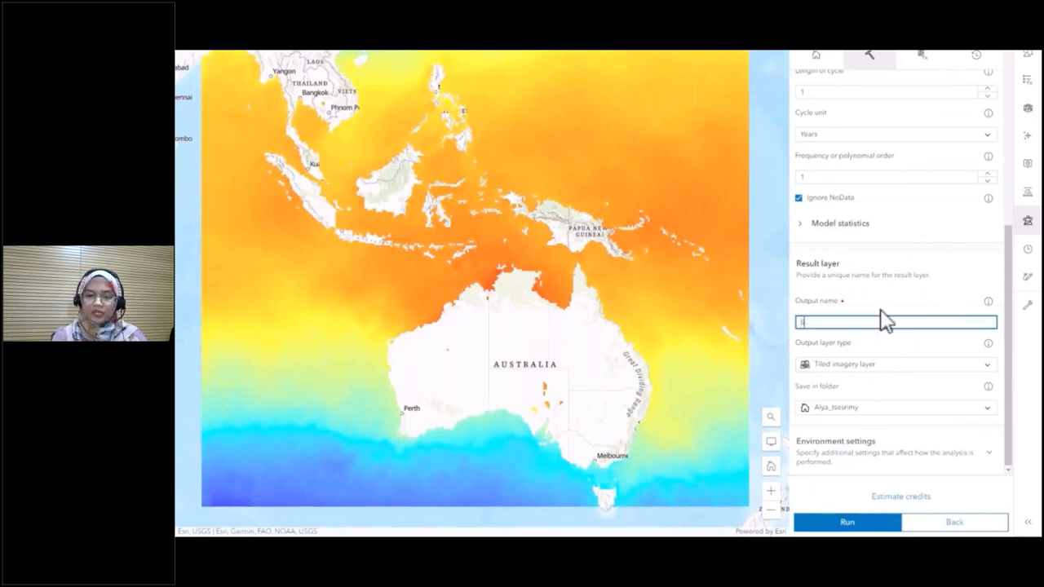
text(rface Trend)
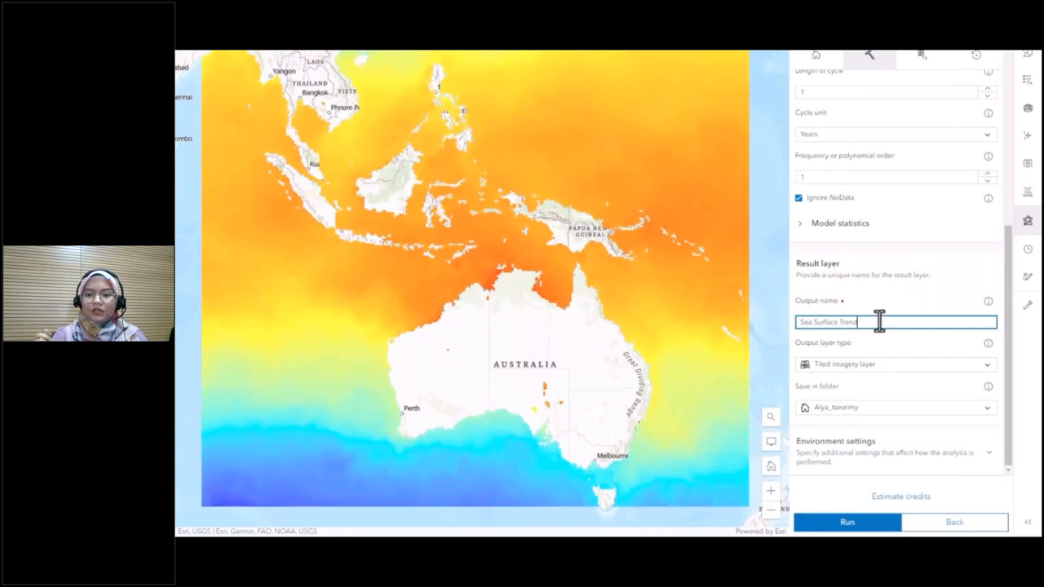
click(907, 495)
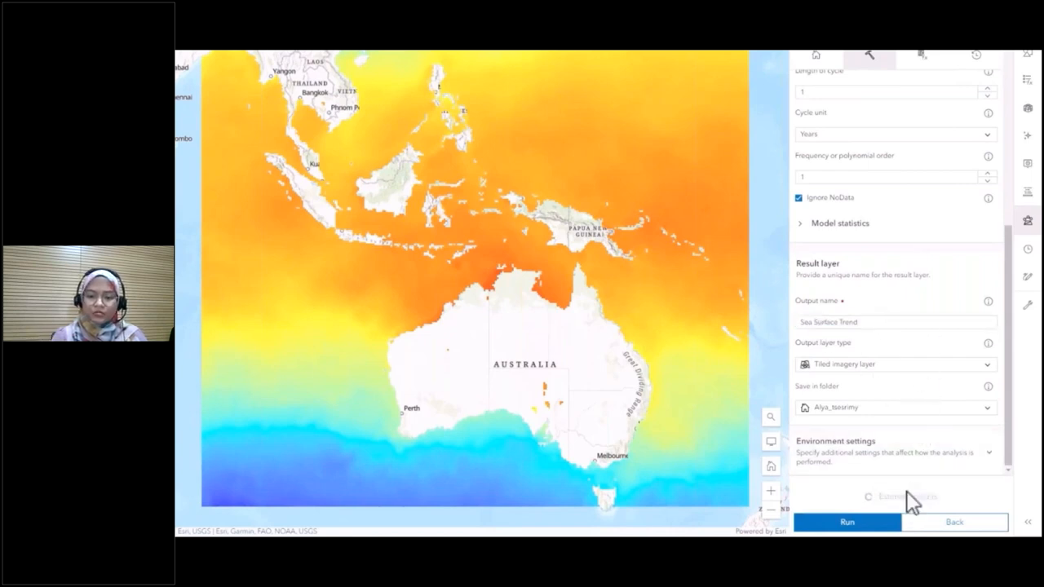
click(821, 526)
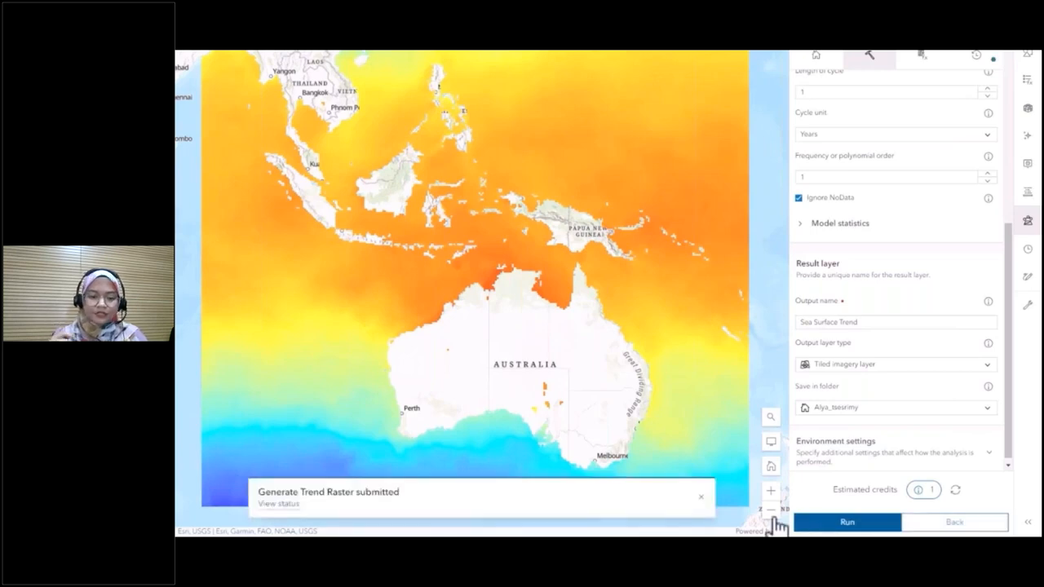
- Show the status of the submitted Generate Trend Raster job in the analysis history
click(291, 505)
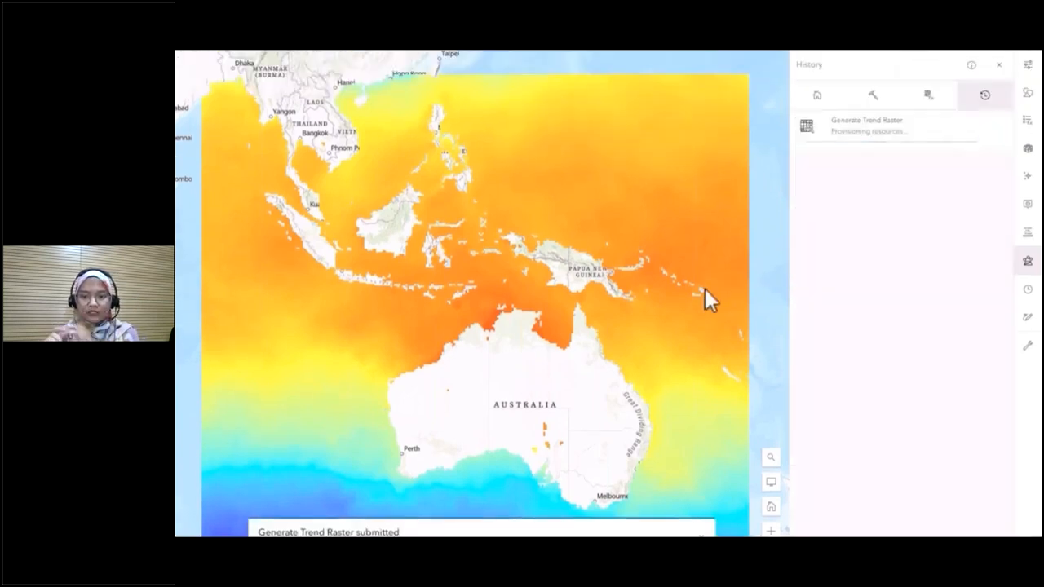
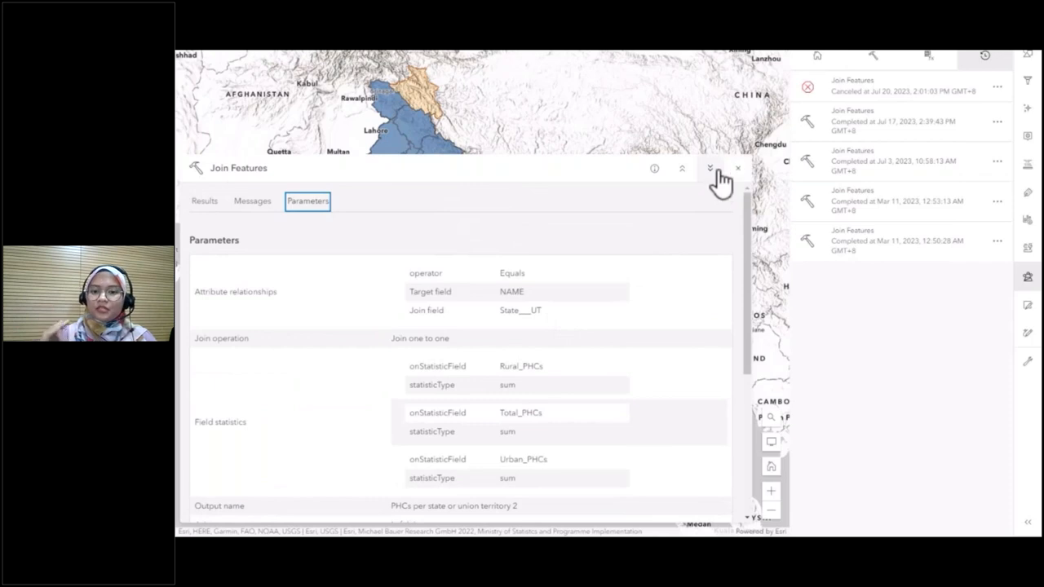
- Reopen the Join Features tool from the run completed Jul 17, 2023 in the history and review its settings through the result layer
click(716, 171)
scroll(903, 211, up, 1)
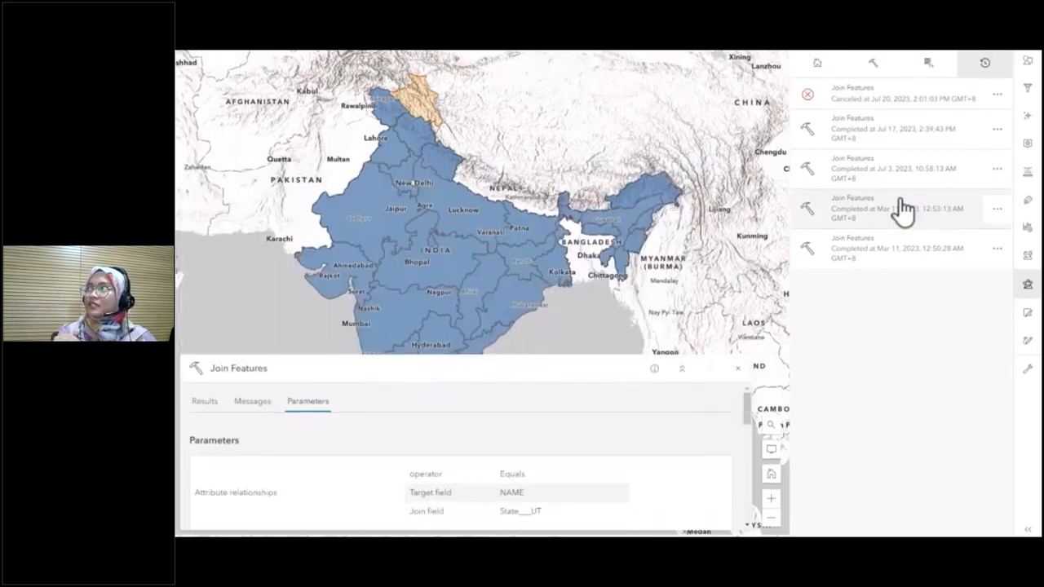
click(996, 128)
click(981, 169)
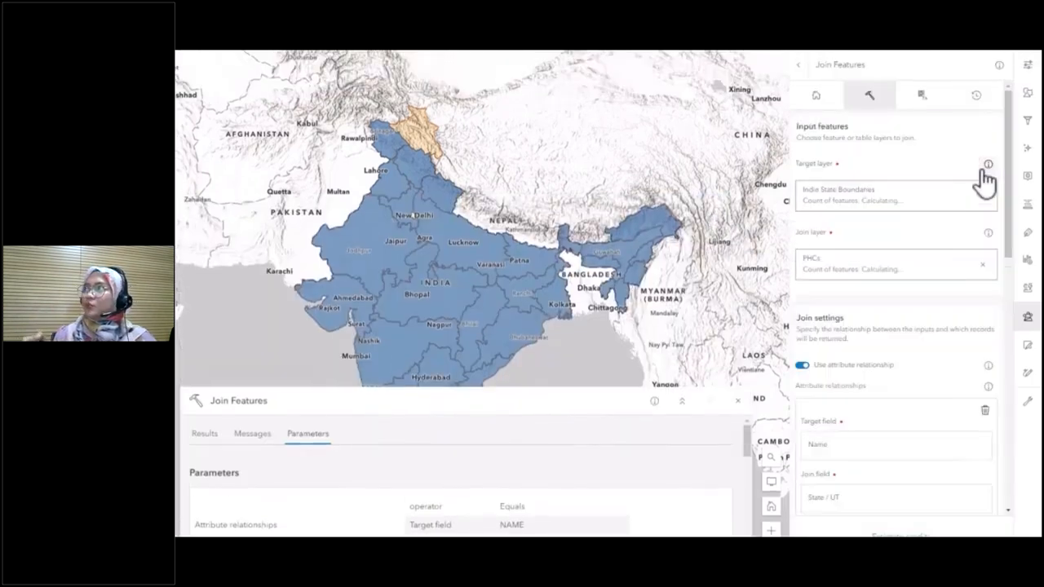
scroll(909, 380, down, 3)
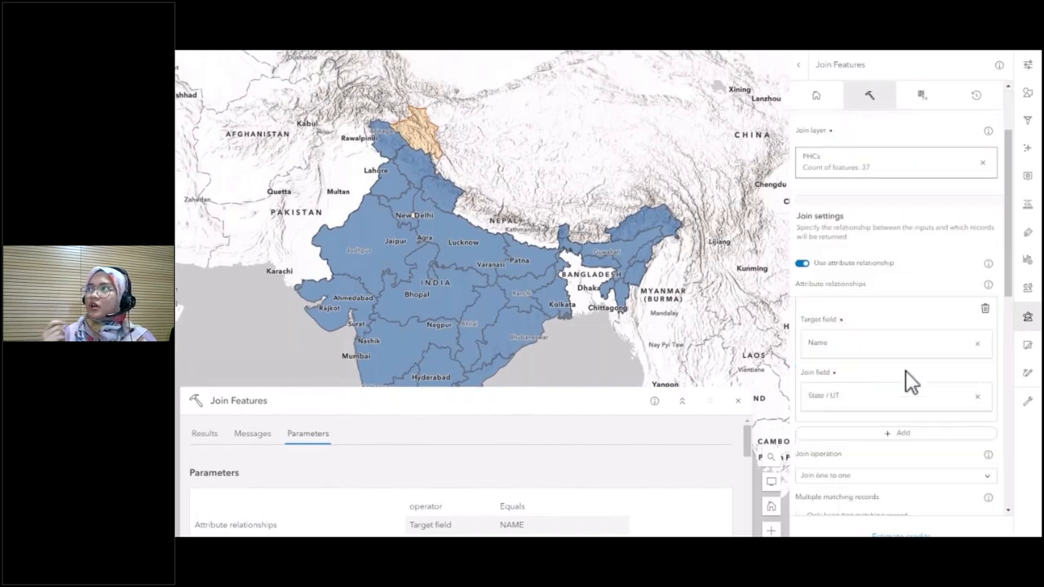
scroll(913, 375, down, 2)
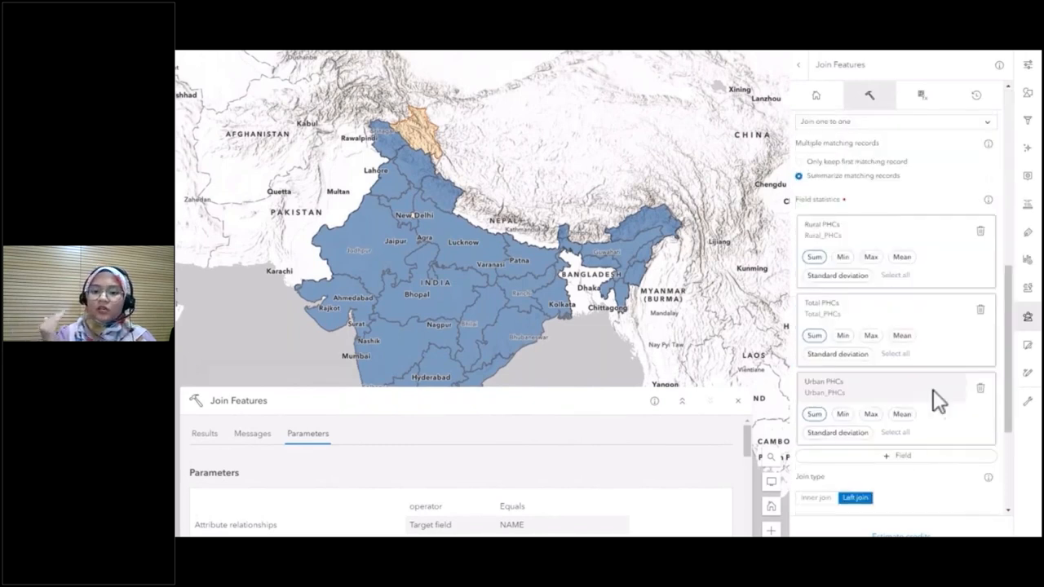
scroll(943, 371, down, 5)
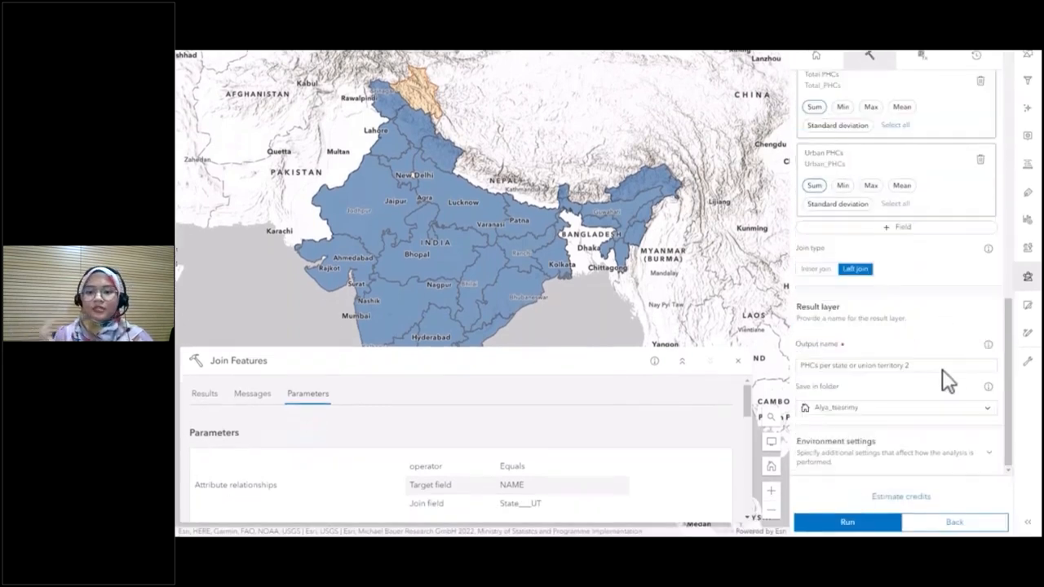
- Estimate the credits for the reopened join, run it with its existing settings and view the job's status
click(887, 498)
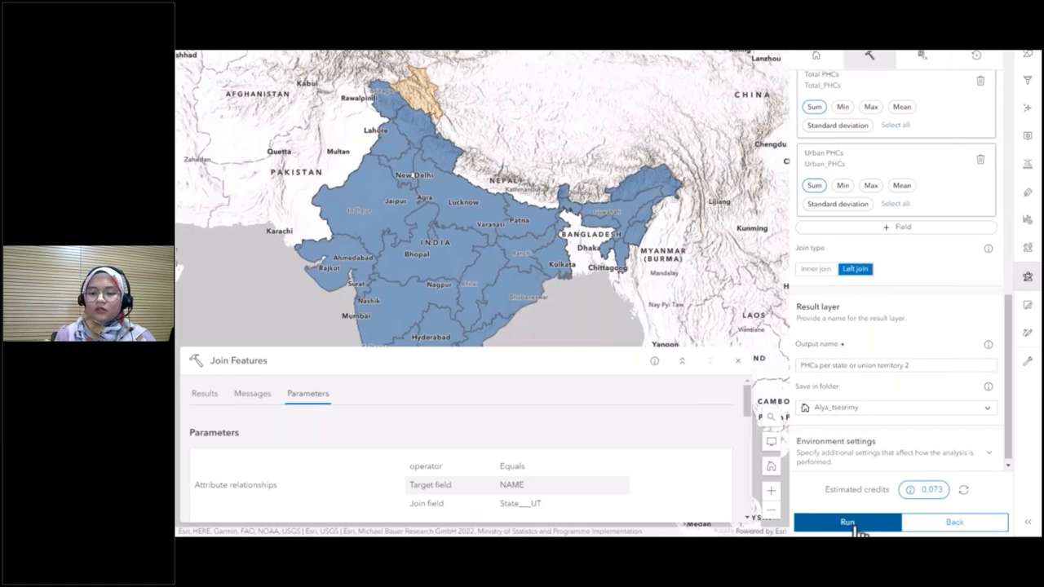
click(856, 526)
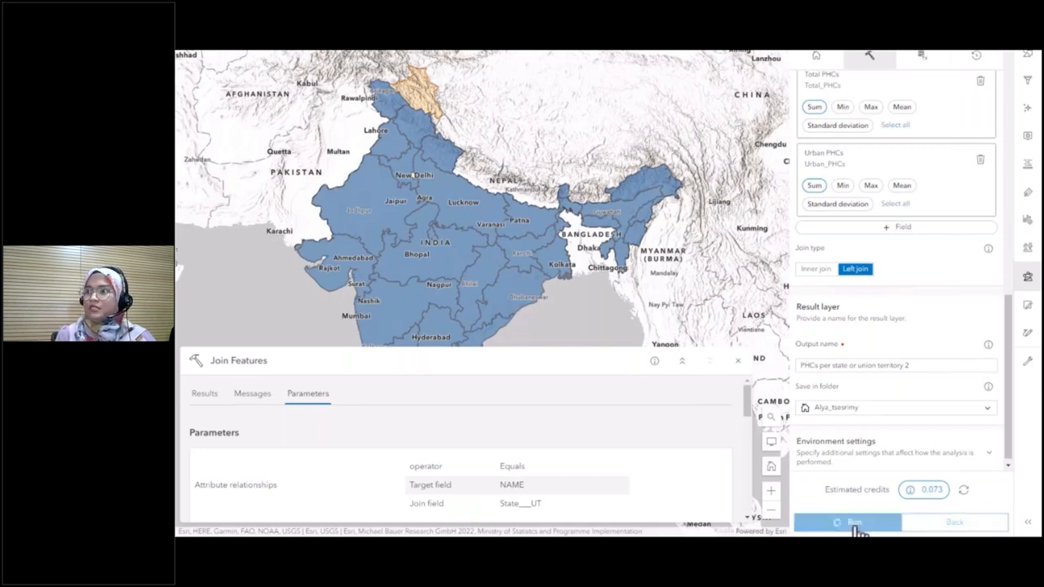
click(290, 509)
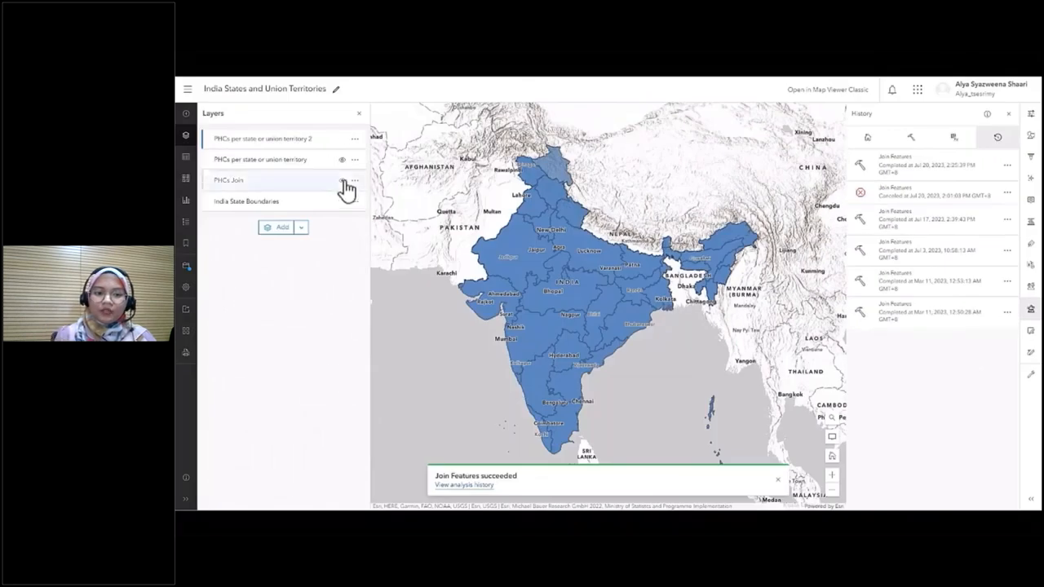
- Hide the PHCs Join layer on the map
click(343, 181)
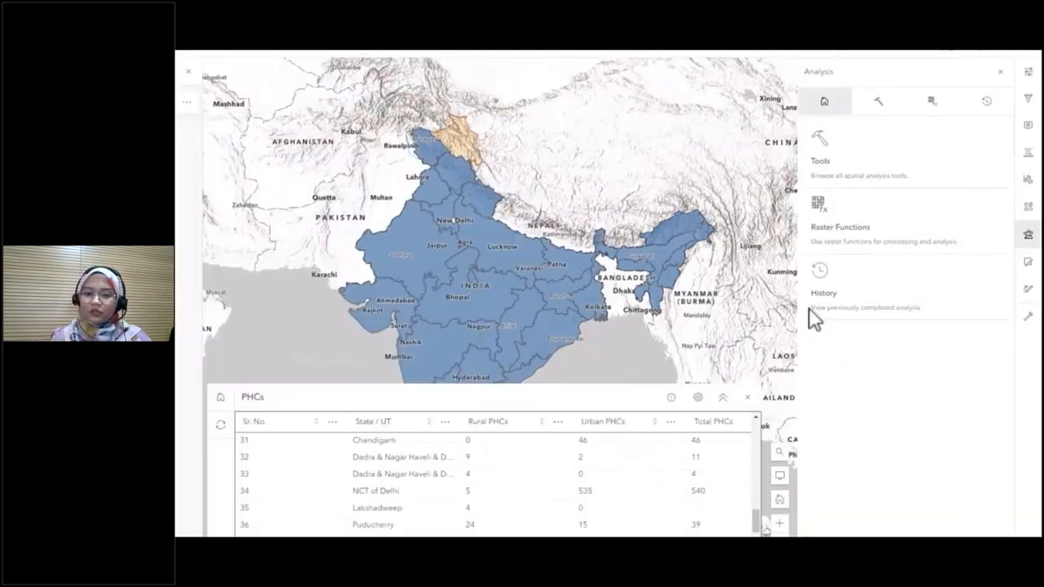
- Reopen the Join Features tool from the run completed Jul 3, 2023 in the analysis history
click(866, 292)
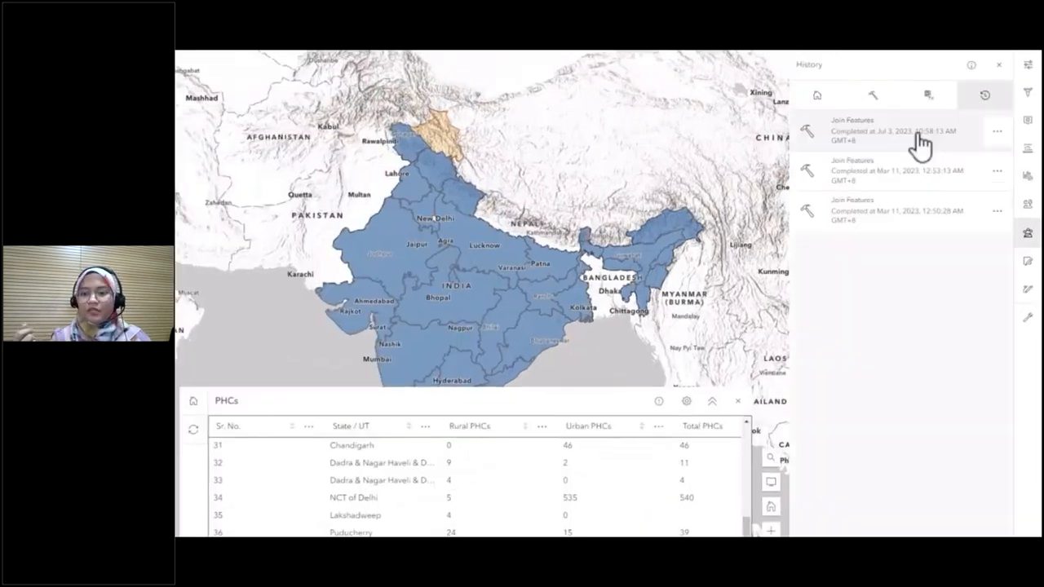
click(998, 133)
click(965, 173)
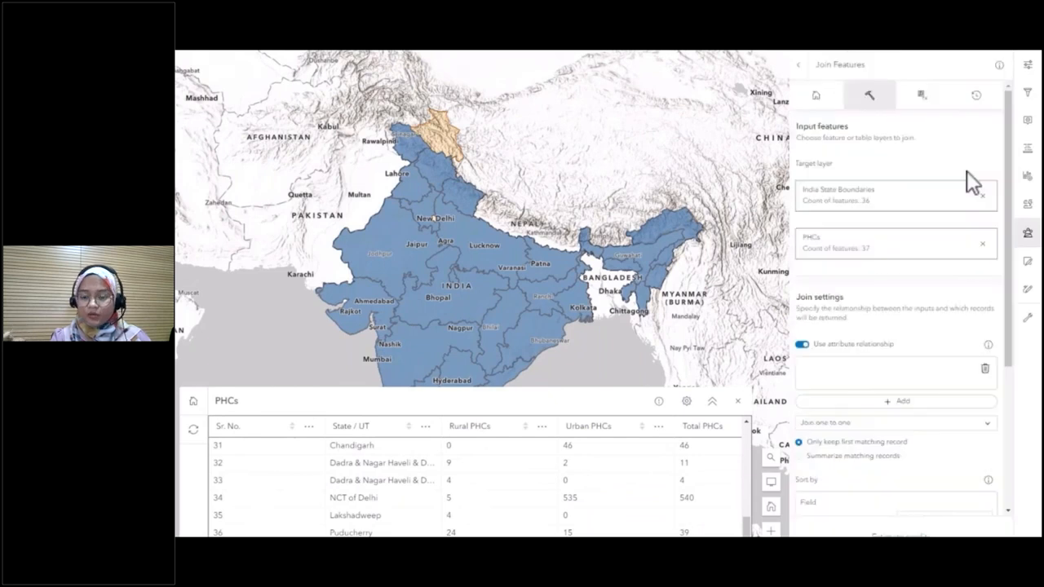
- Set multiple matching records to be summarized and add Rural PHCs, Total PHCs and Urban PHCs as field statistics
scroll(969, 258, down, 10)
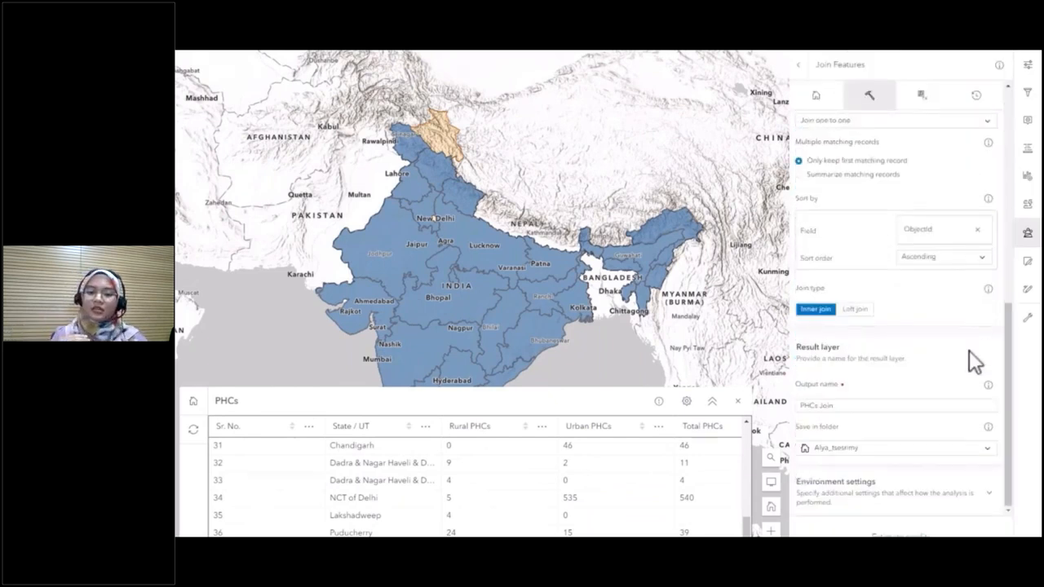
scroll(834, 400, up, 3)
click(799, 305)
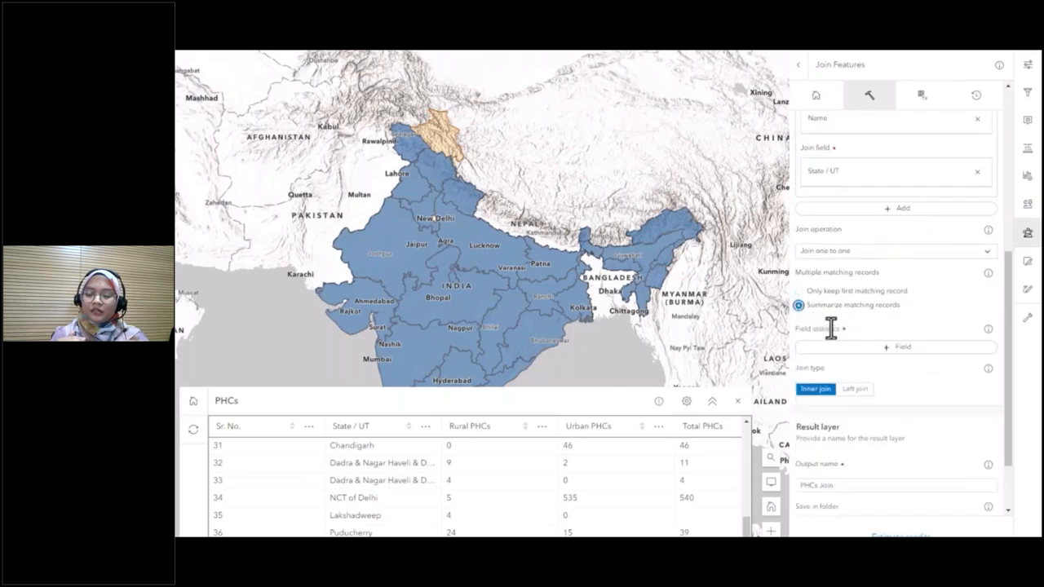
click(835, 347)
click(650, 287)
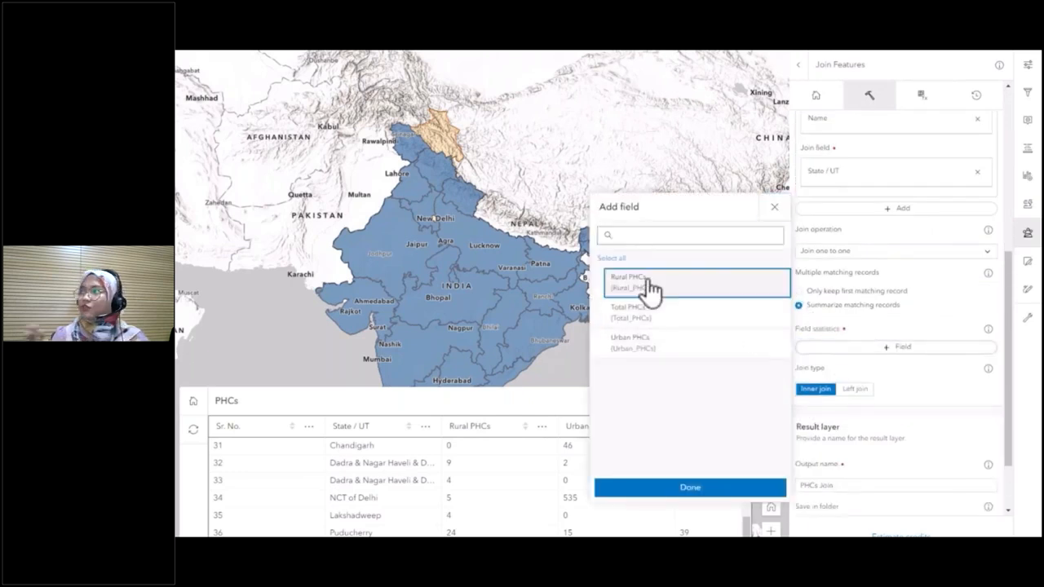
click(627, 313)
click(630, 342)
click(712, 492)
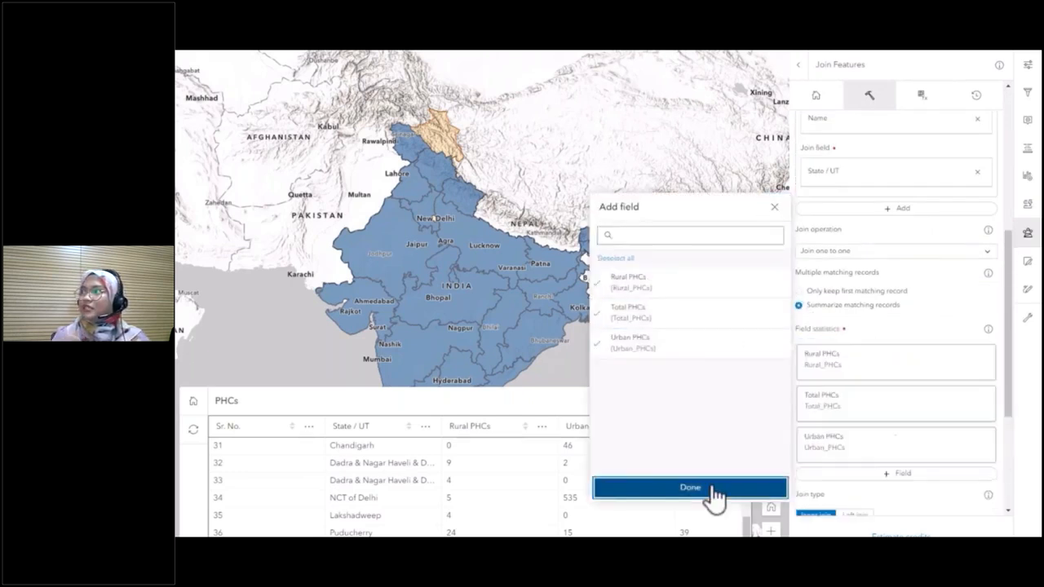
- Set the join type to Left join and name the output layer "PHCs per state or union territory"
scroll(880, 400, down, 5)
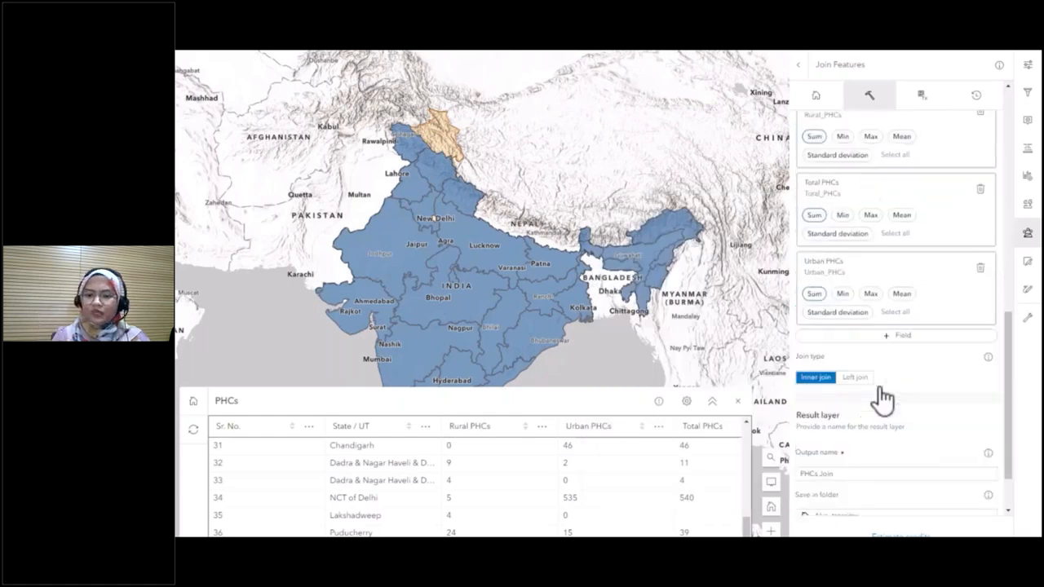
click(854, 367)
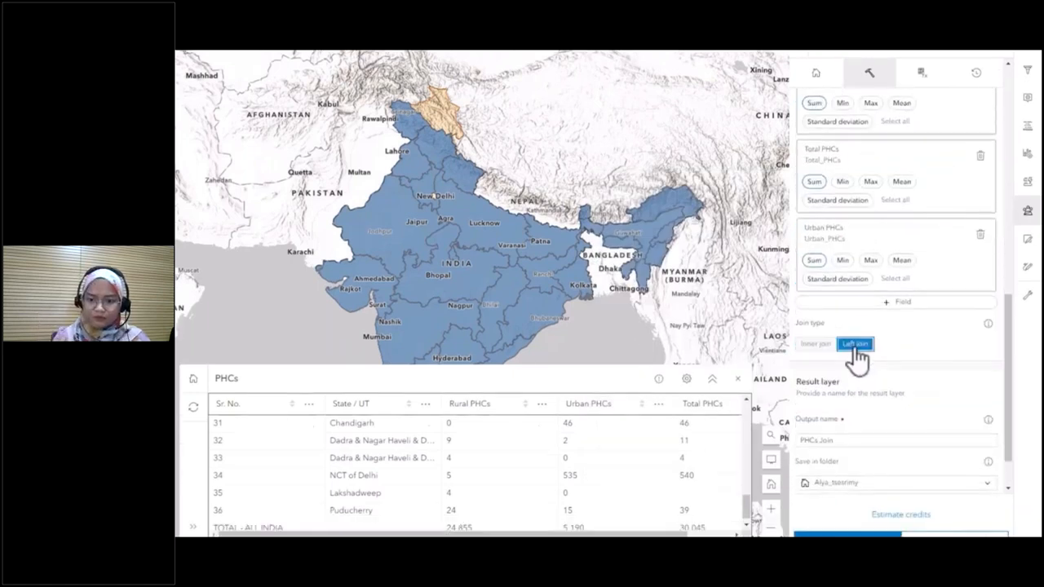
scroll(856, 356, down, 1)
click(847, 383)
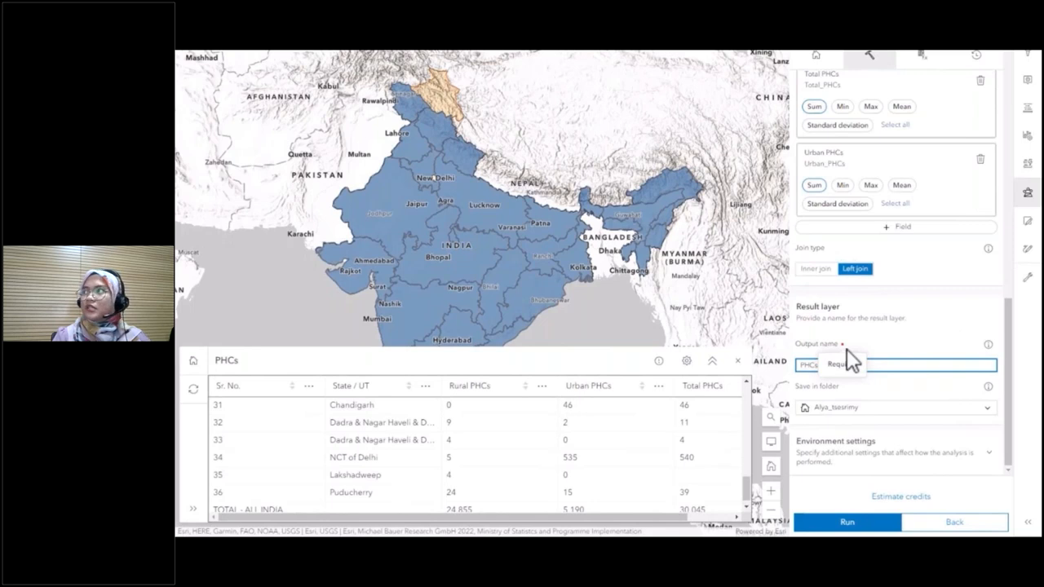
text(PHCs)
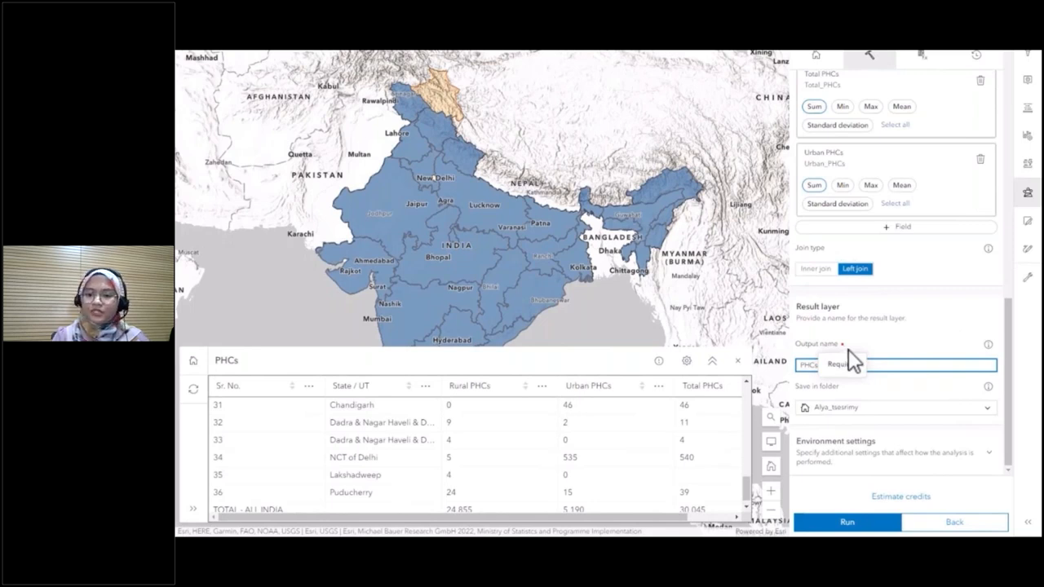
text( per state)
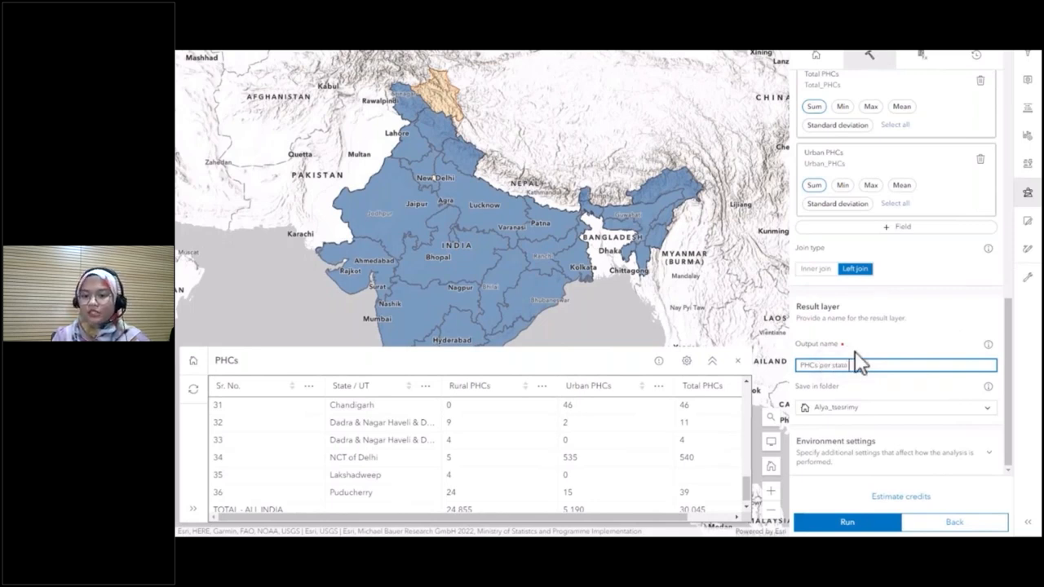
text( or union territory)
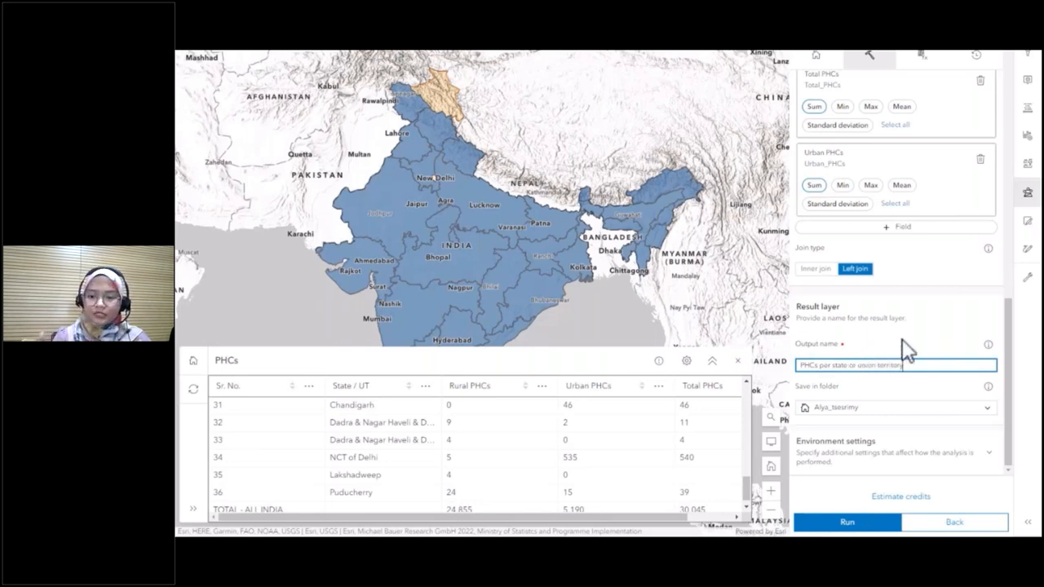
- Estimate the credits for the summarized left join, run it and view the job's status
click(920, 499)
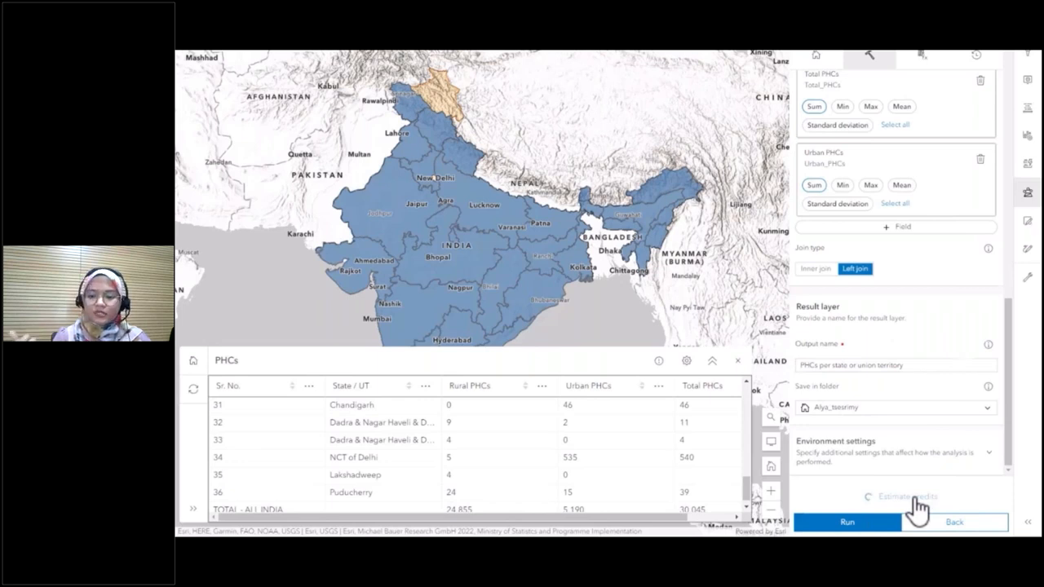
click(846, 524)
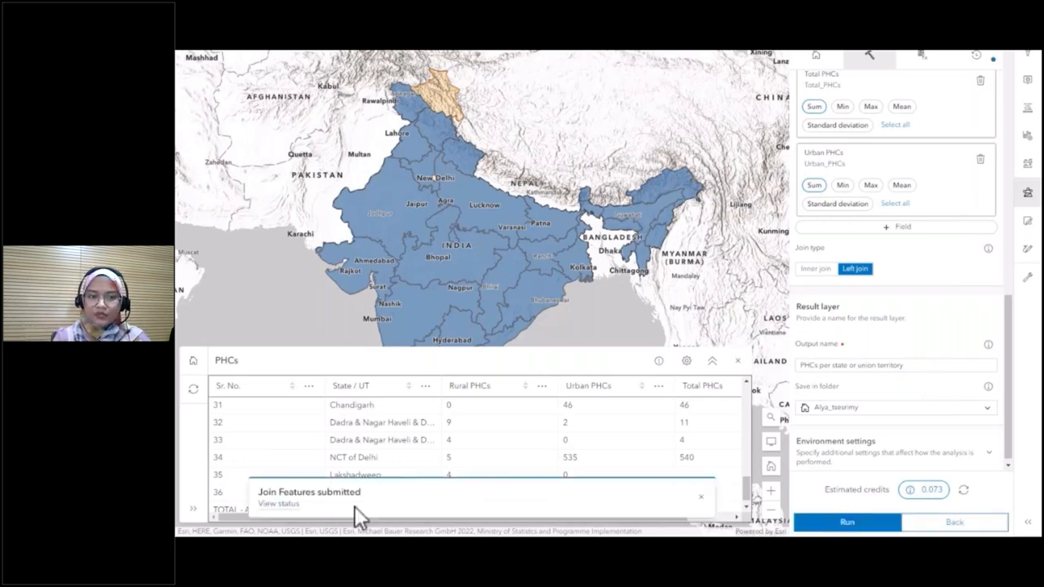
click(281, 504)
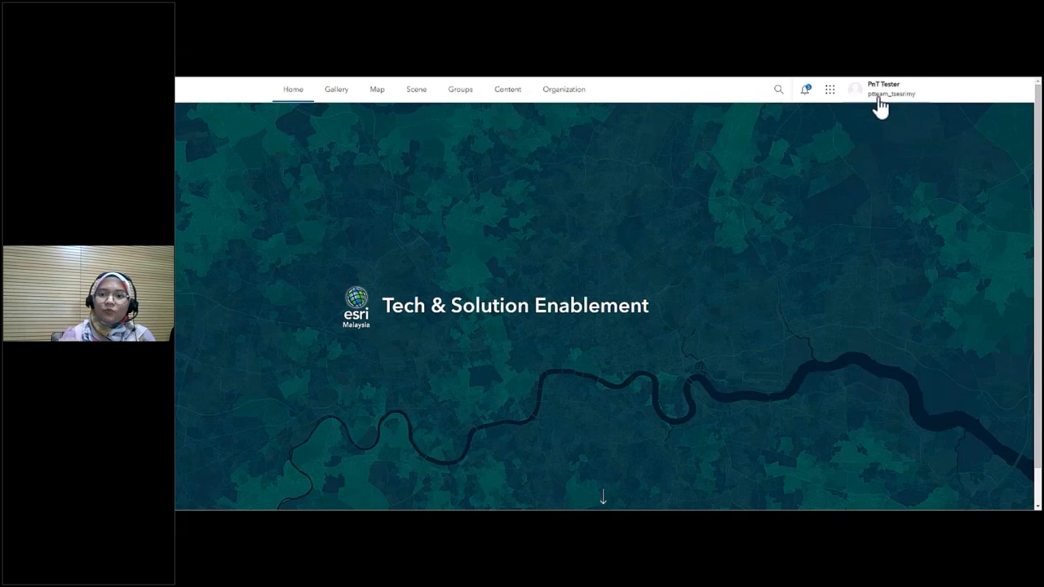
- Find the "India States and Union Territories" web map in the organization's content and open it in Map Viewer
click(504, 96)
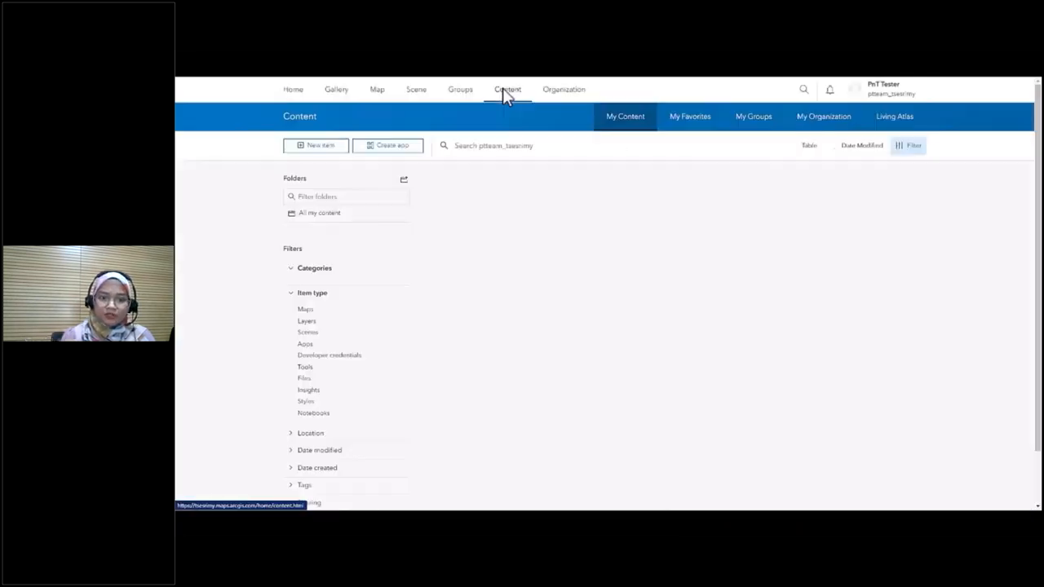
click(827, 122)
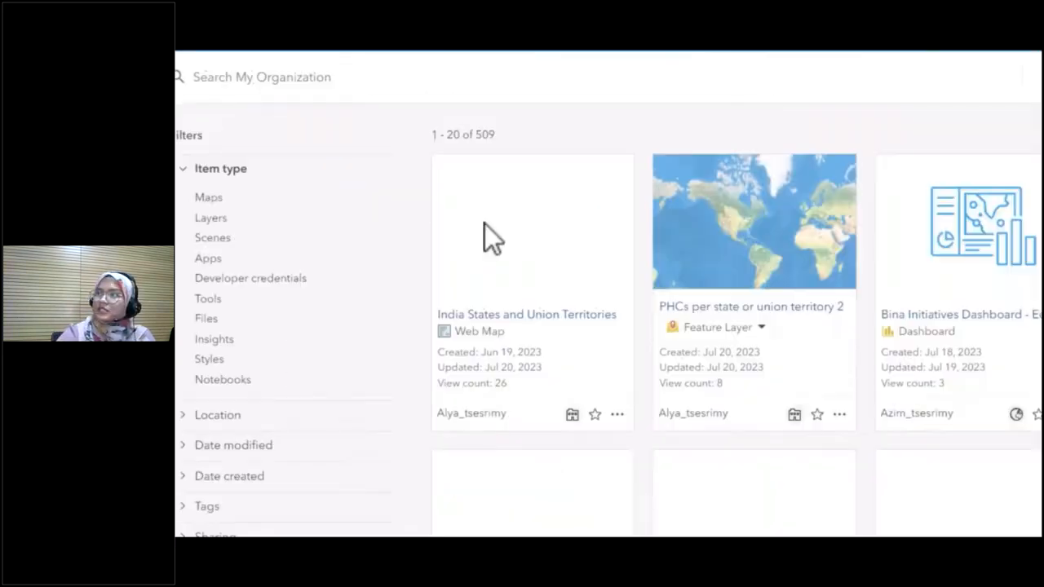
click(668, 464)
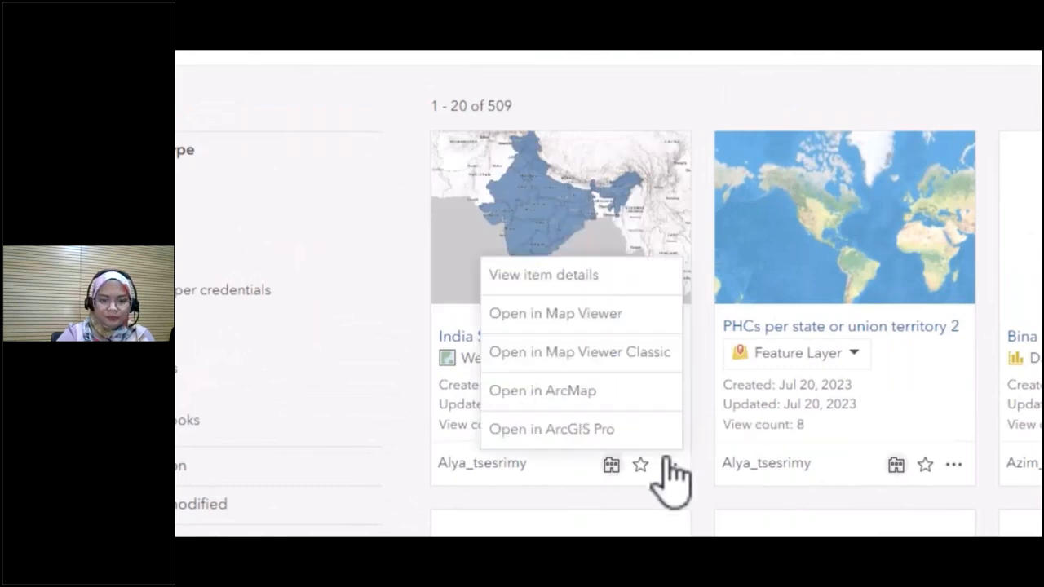
click(634, 319)
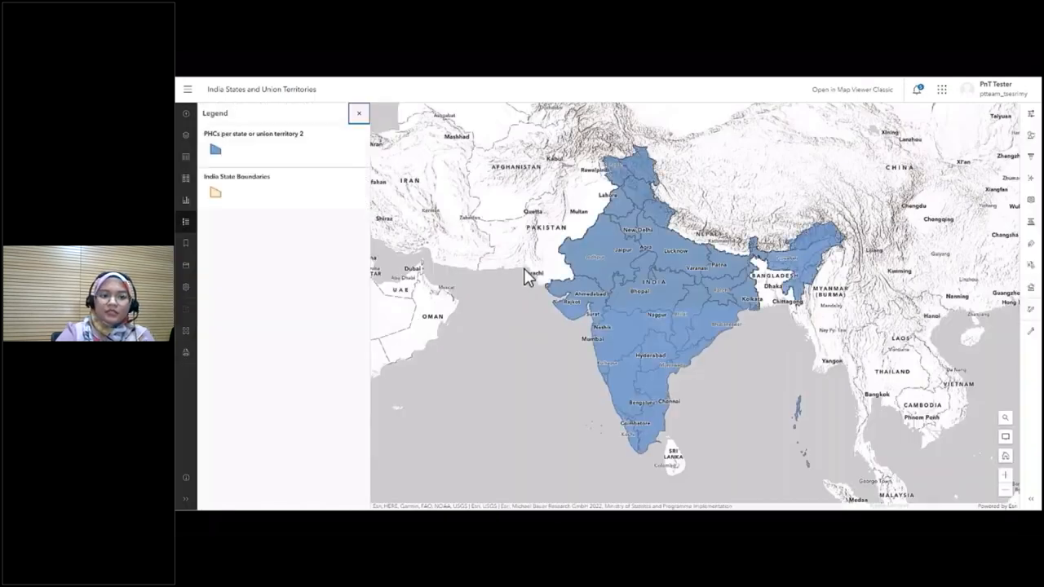
- Review the layers and tables contained in the shared India map
click(185, 136)
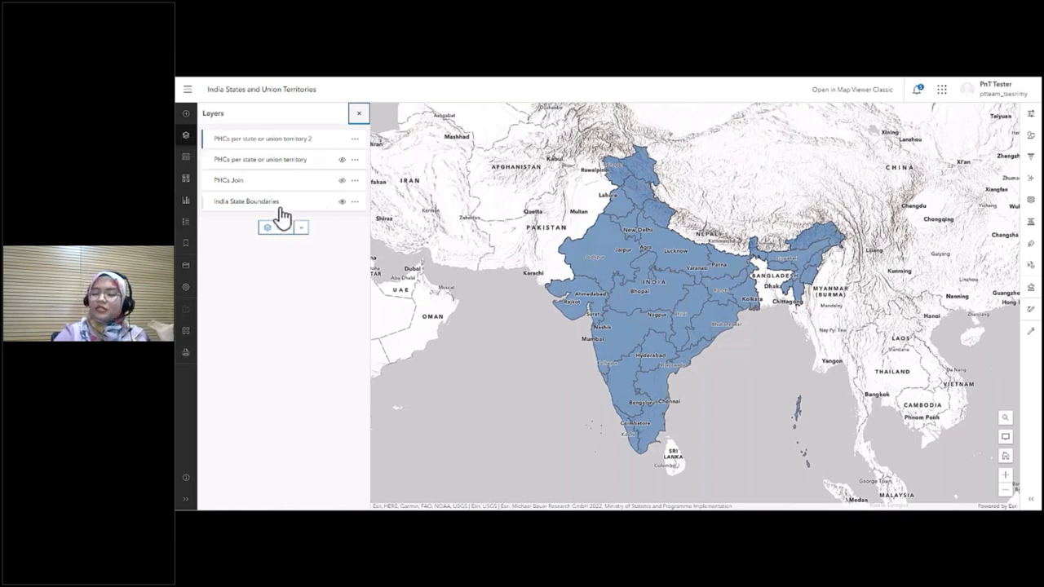
click(186, 157)
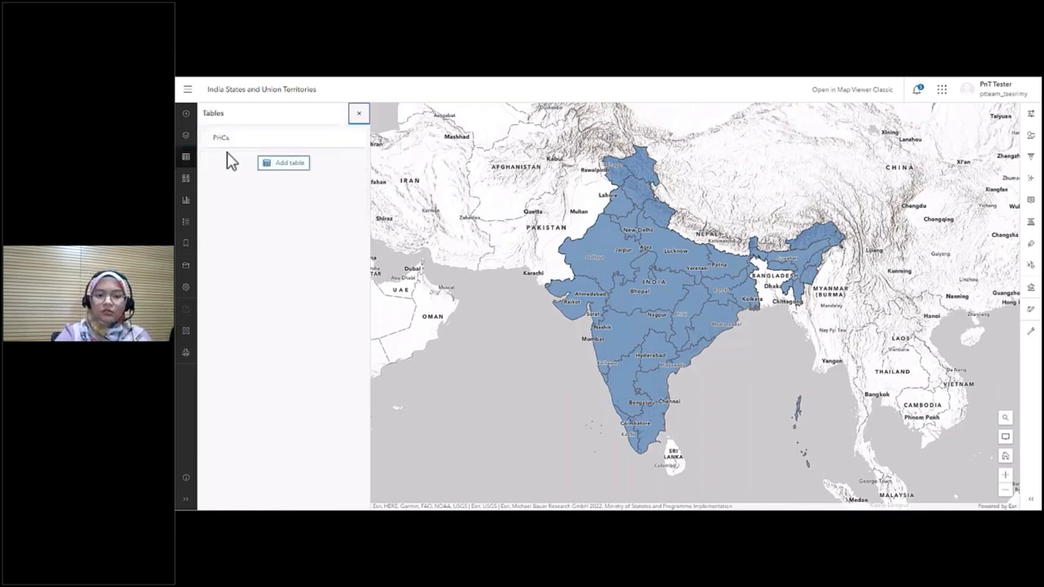
- Bring up the analysis history in the shared India map and view the details of the most recent Join Features run
click(1028, 288)
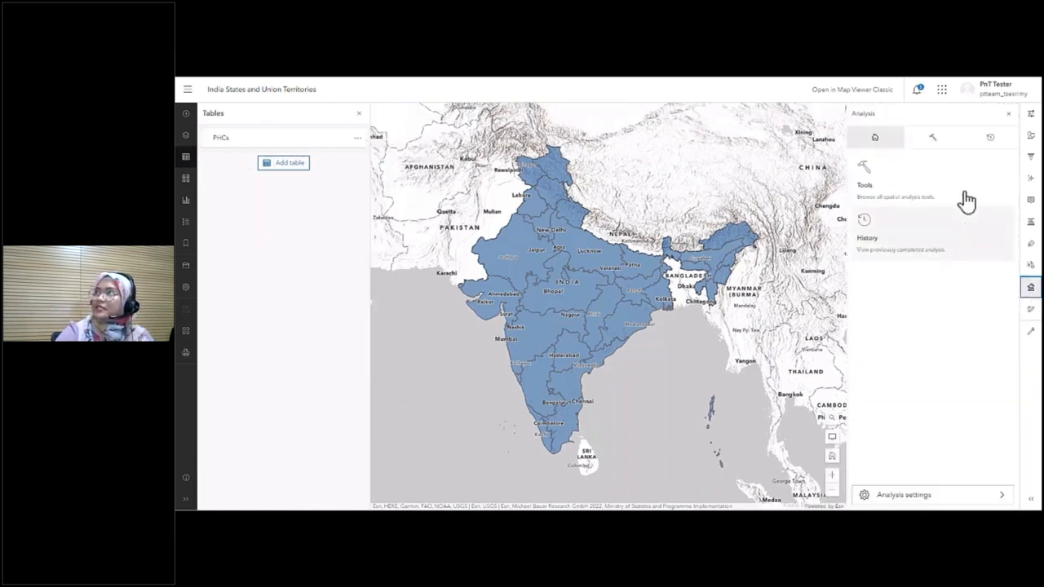
click(976, 143)
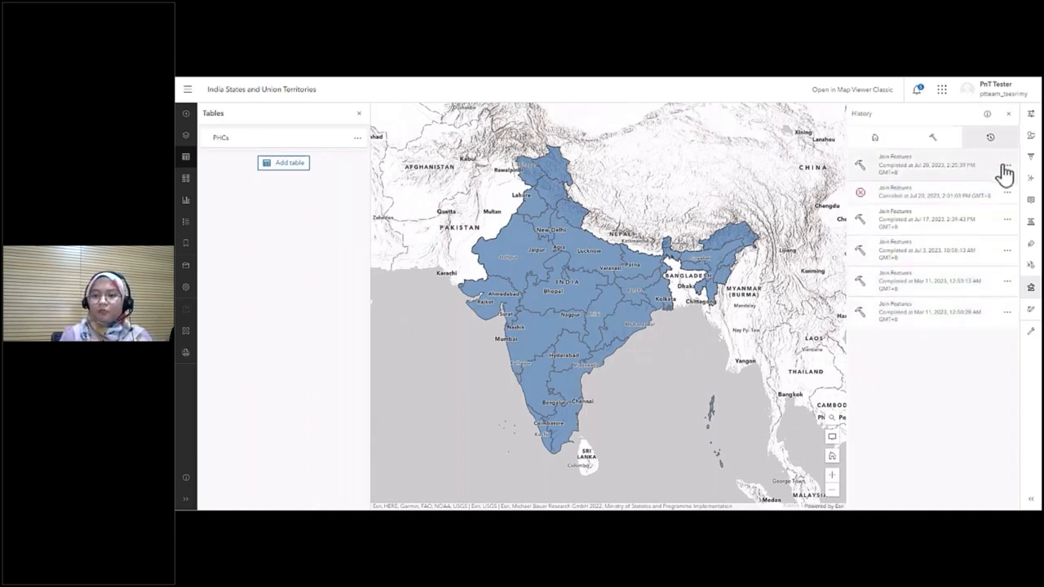
click(1006, 166)
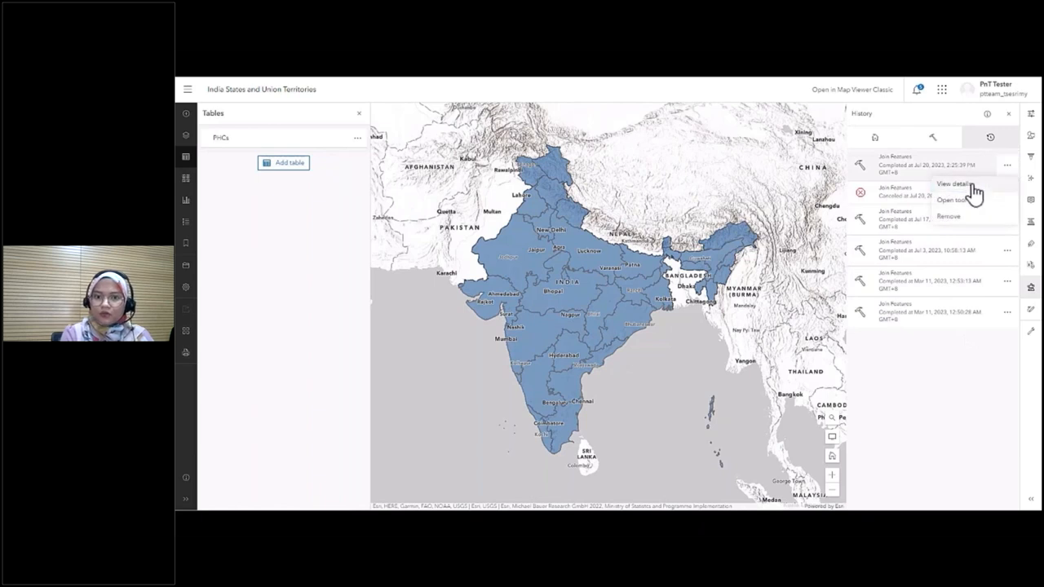
click(970, 184)
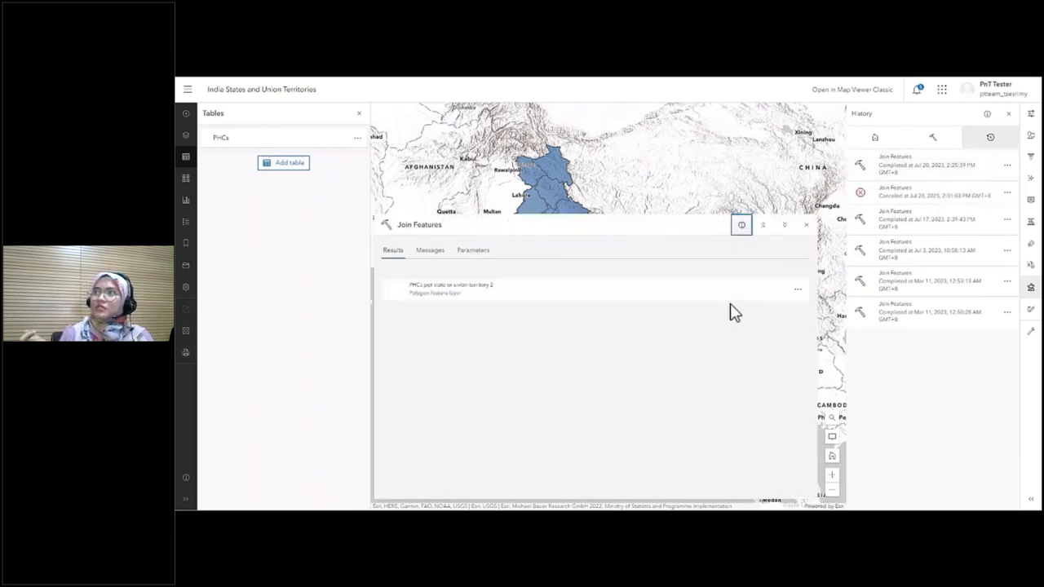
- Review the Join Features run's messages, parameters and environment settings, and close its details
click(427, 251)
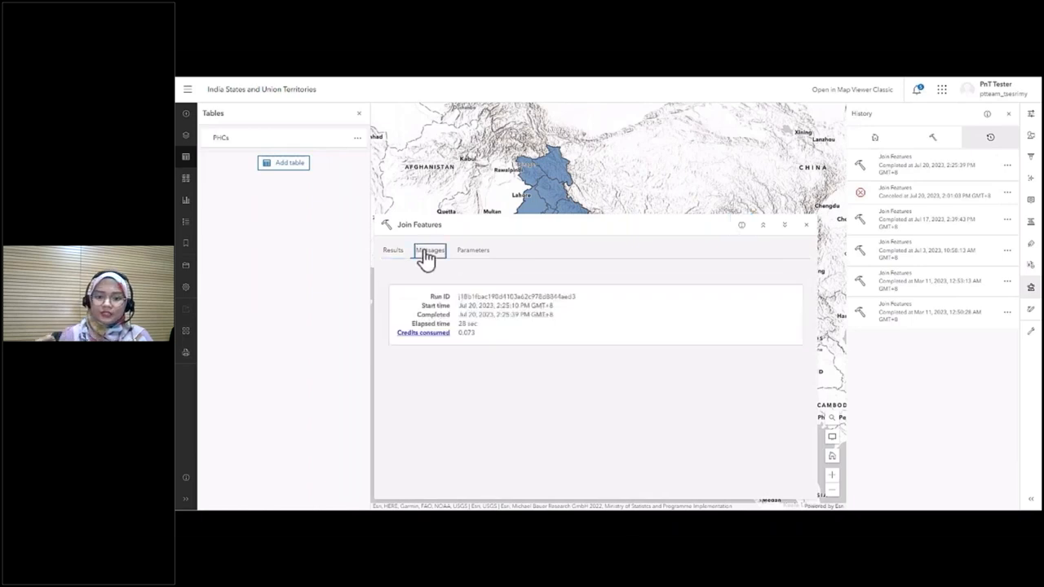
click(476, 254)
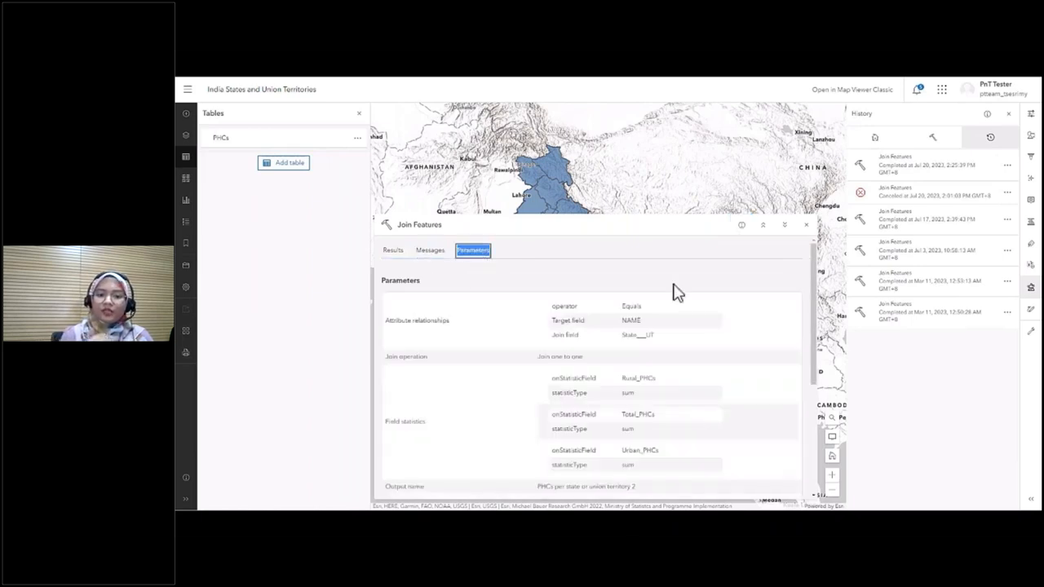
scroll(745, 305, down, 5)
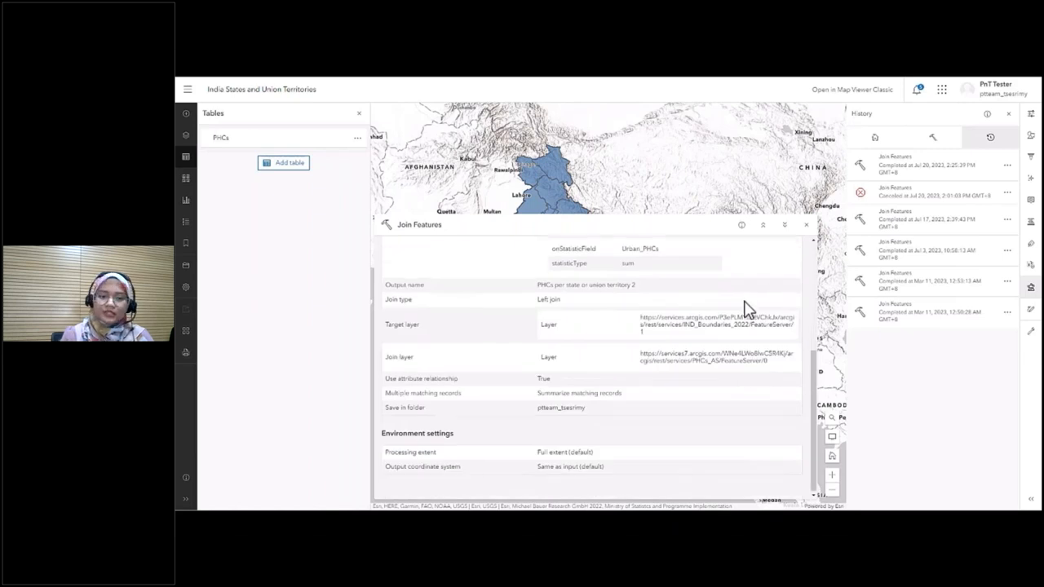
scroll(763, 343, up, 5)
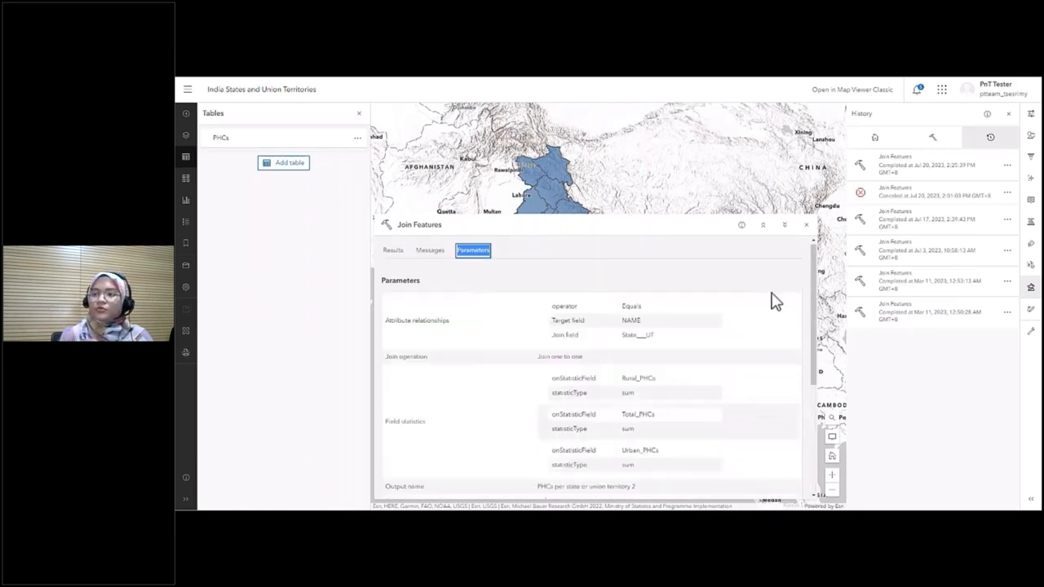
click(806, 225)
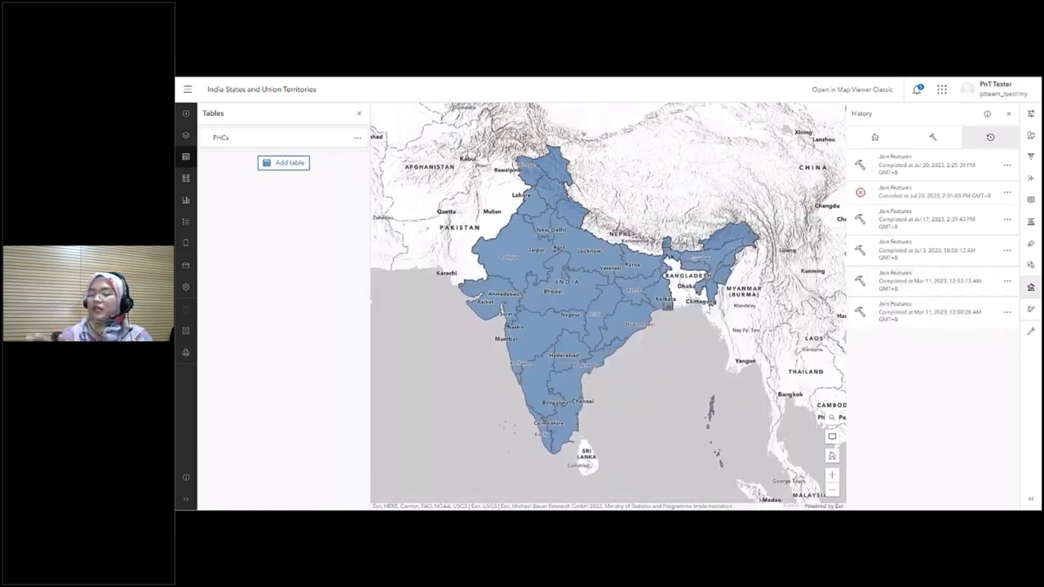